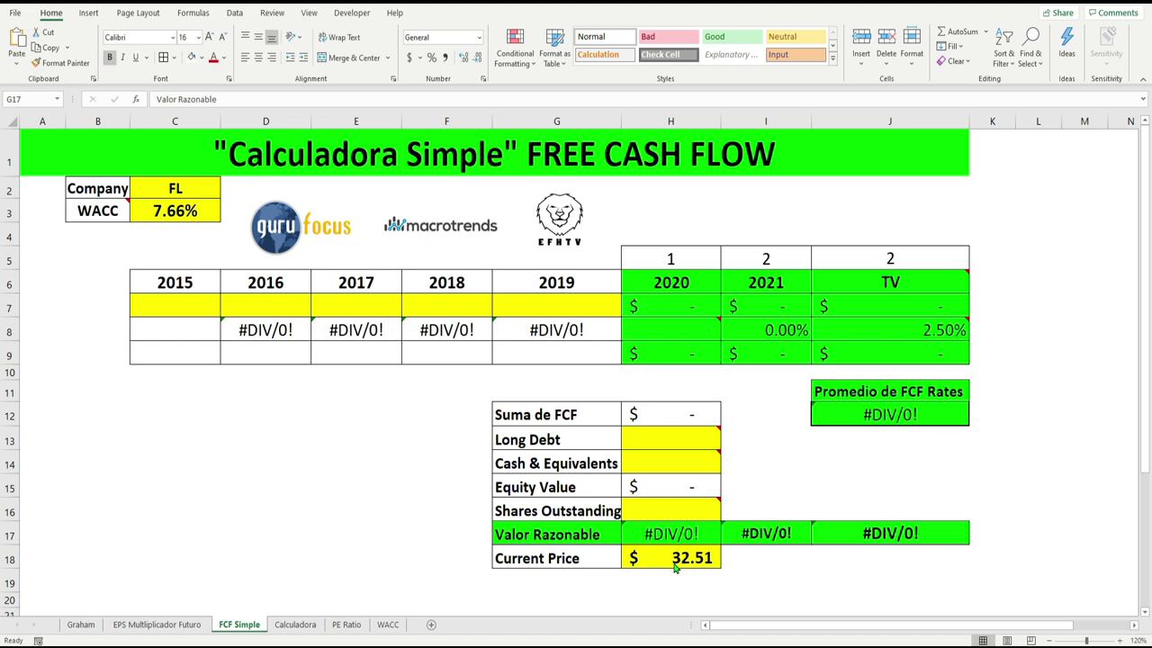
- Compare the discount rate on the EPS Multiplicador Futuro sheet with the company and WACC cells on the FCF Simple sheet
{"action": "left_click", "coordinate": [185, 626]}
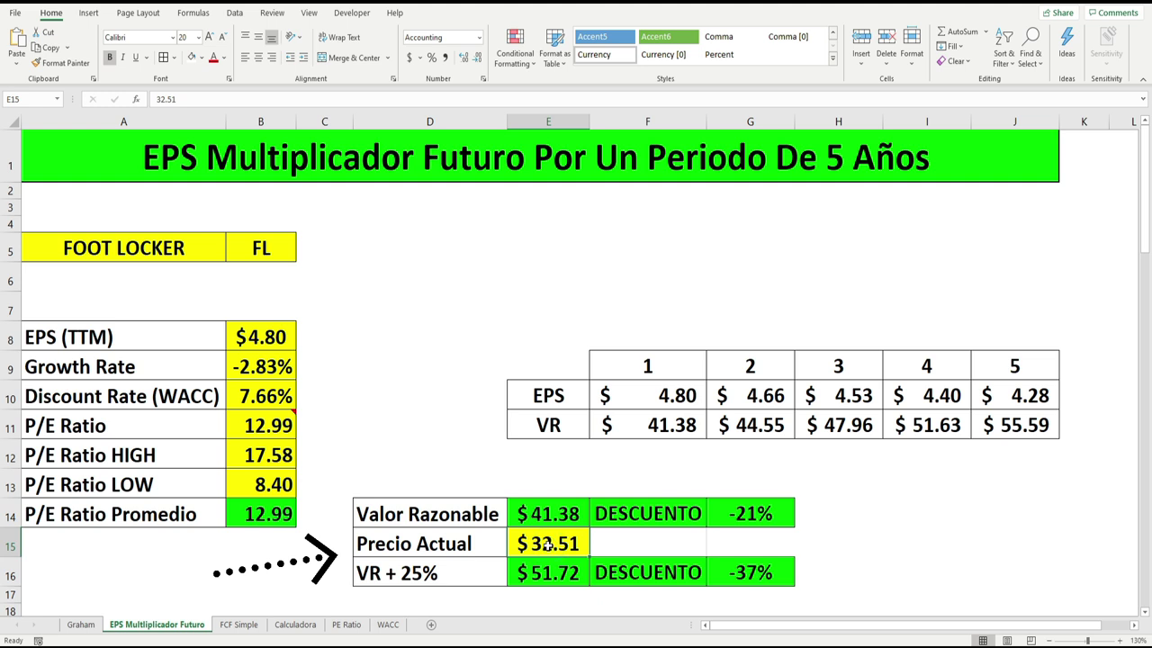
{"action": "left_click", "coordinate": [258, 394]}
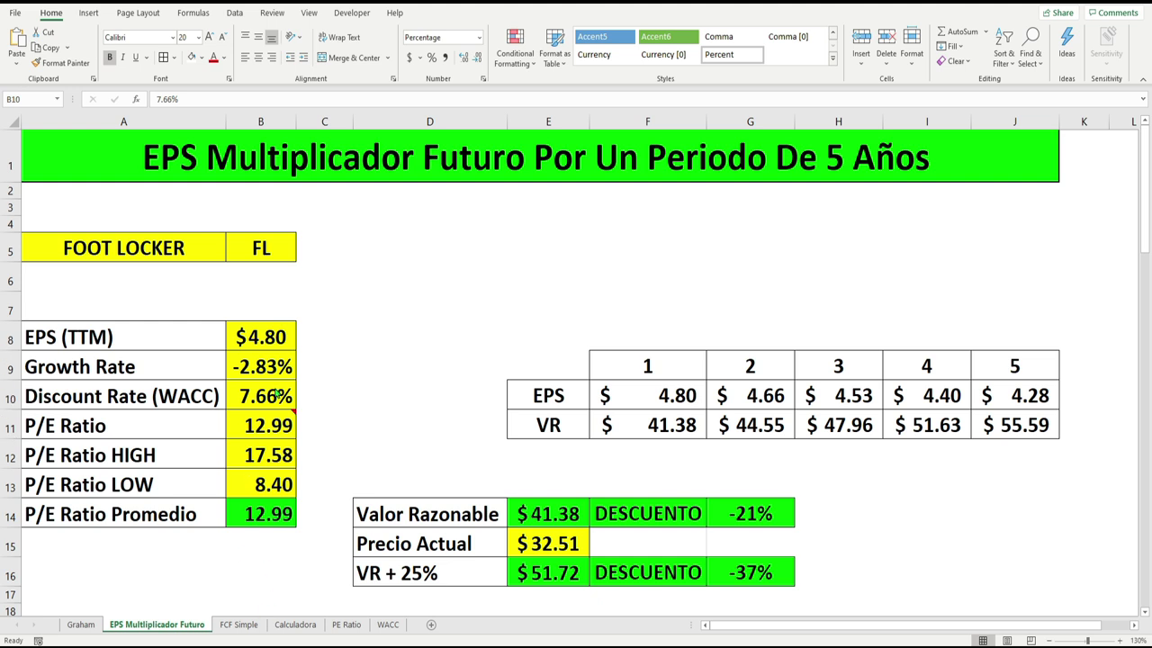
{"action": "left_click", "coordinate": [260, 396]}
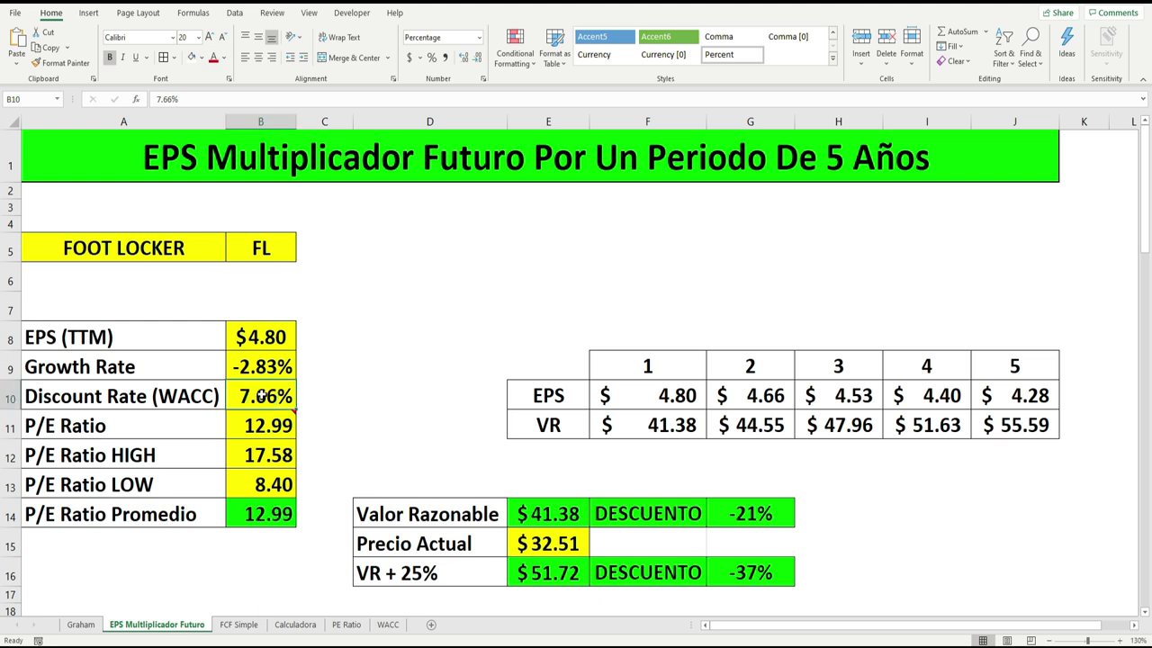
{"action": "left_click", "coordinate": [249, 633]}
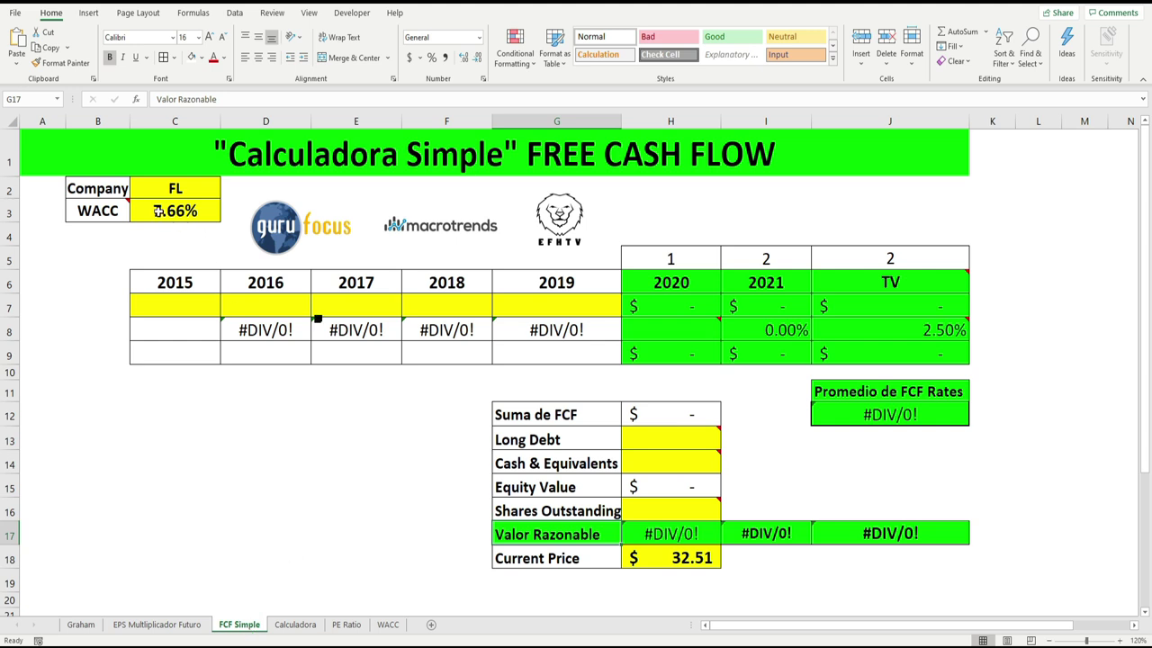
{"action": "left_click", "coordinate": [157, 211]}
{"action": "left_click", "coordinate": [169, 187]}
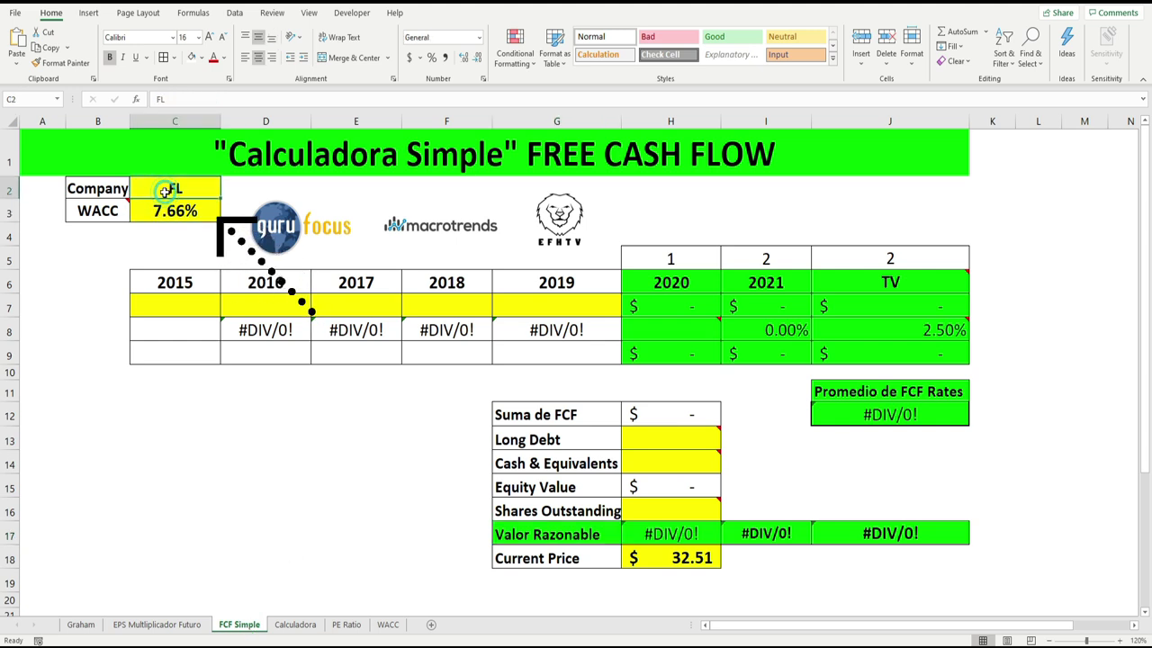
{"action": "left_click", "coordinate": [160, 209]}
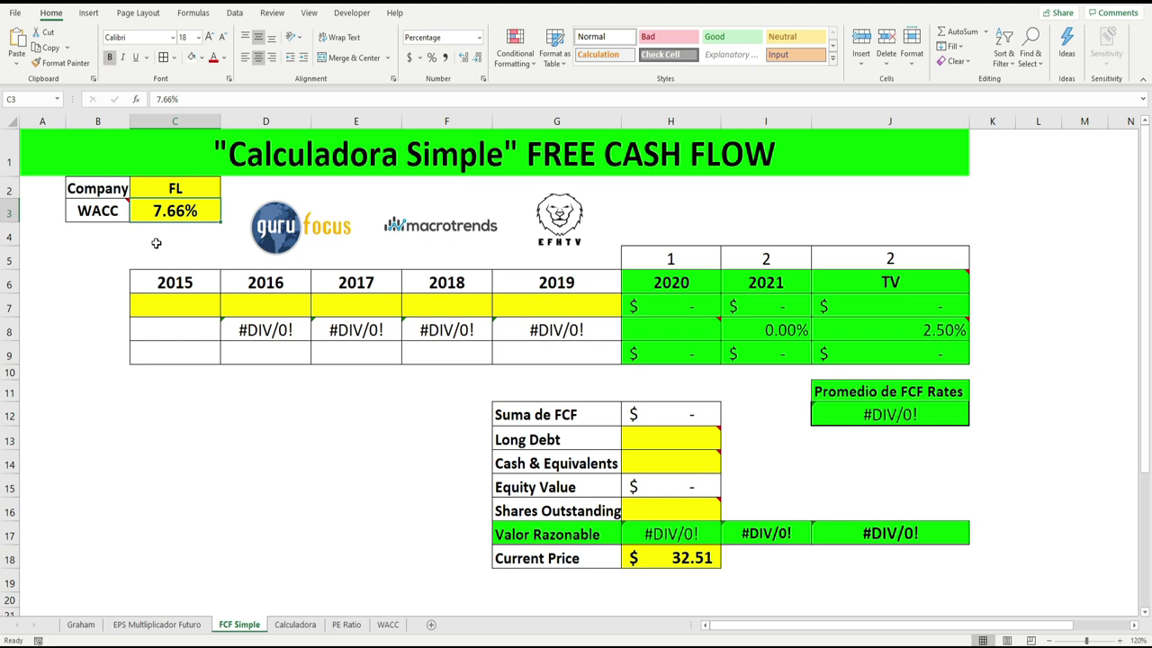
- Switch to Chrome and search the web in a new tab for "foot locker free cash flow"
{"action": "left_click", "coordinate": [162, 308]}
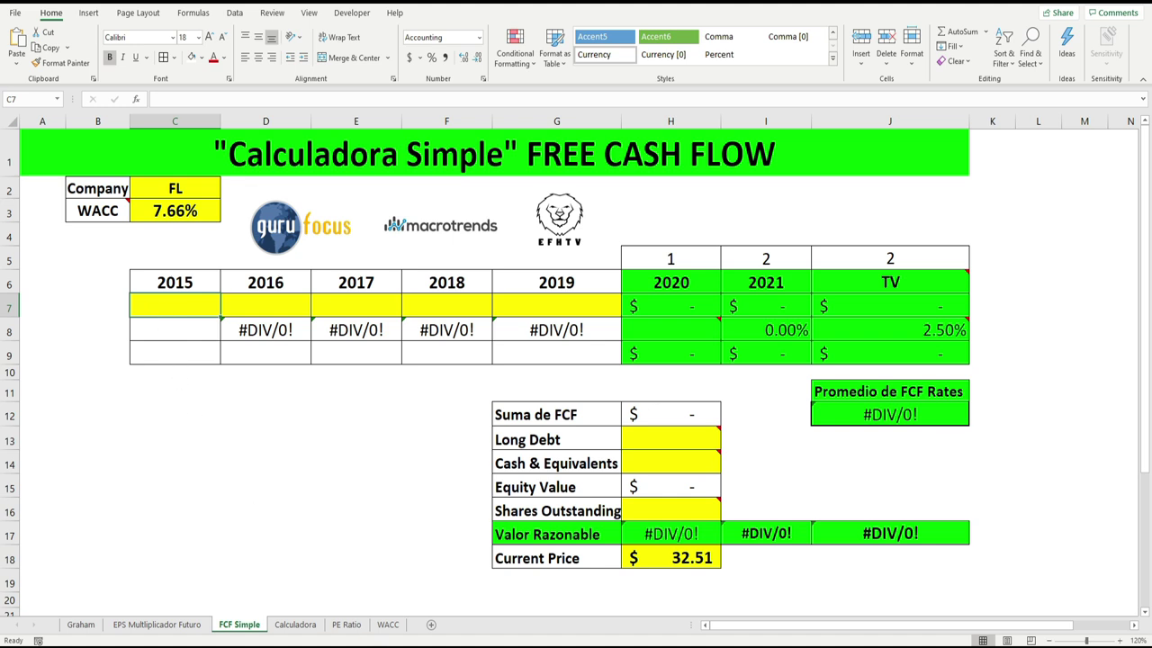
{"action": "left_click", "coordinate": [445, 635]}
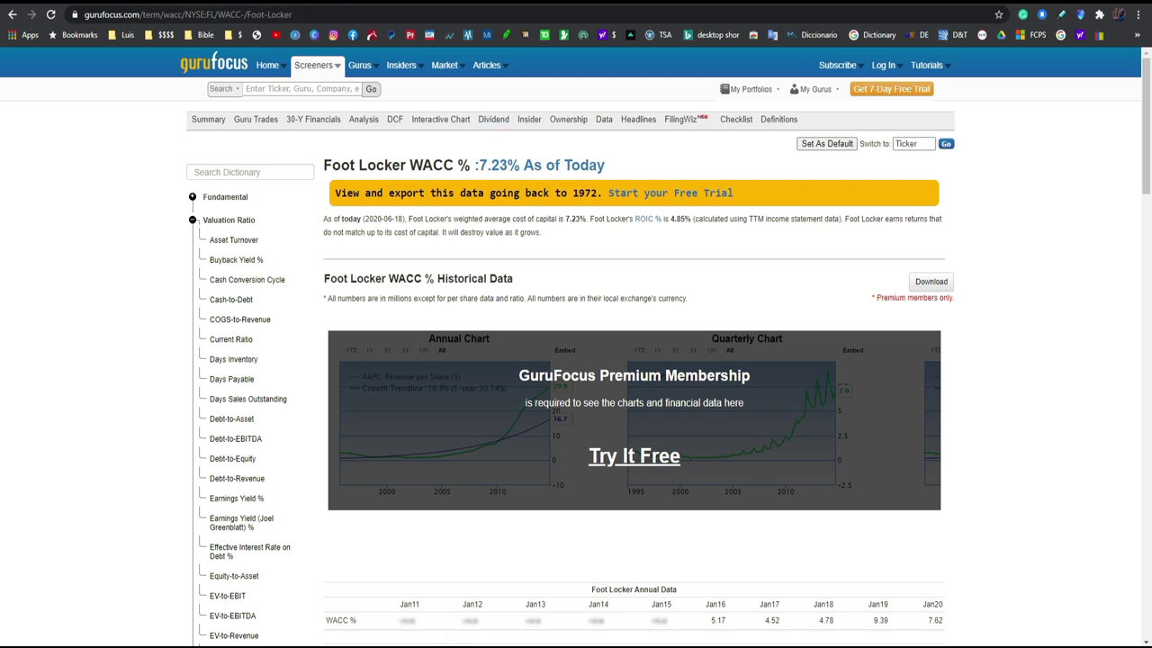
{"action": "left_click", "coordinate": [612, 9]}
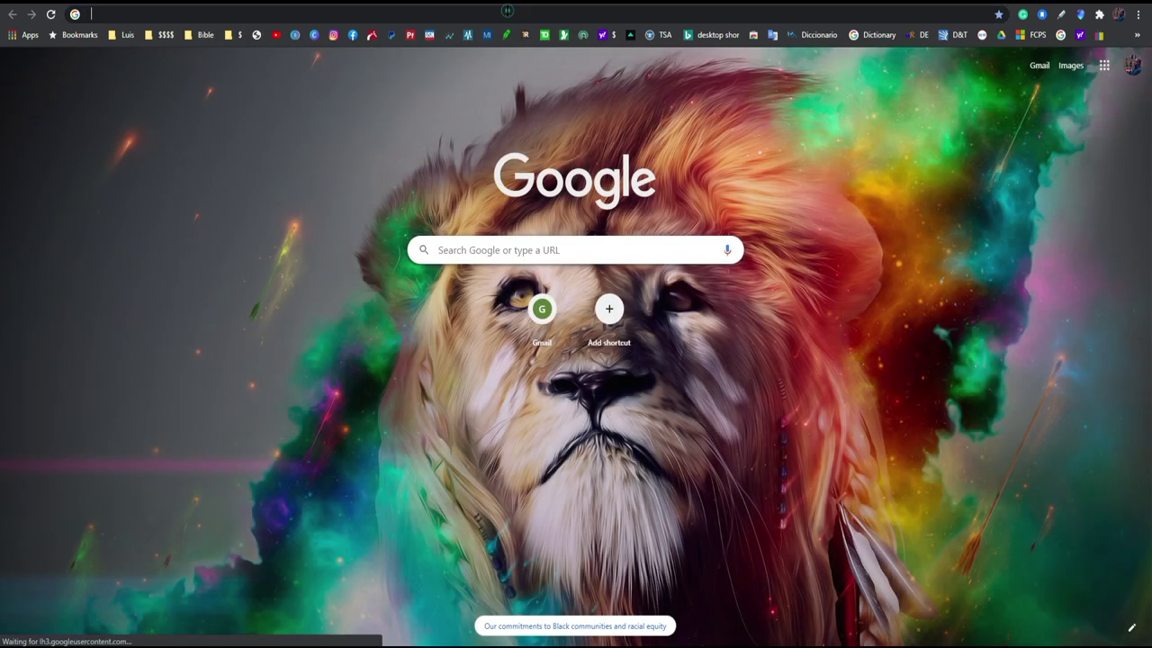
{"action": "left_click", "coordinate": [506, 12]}
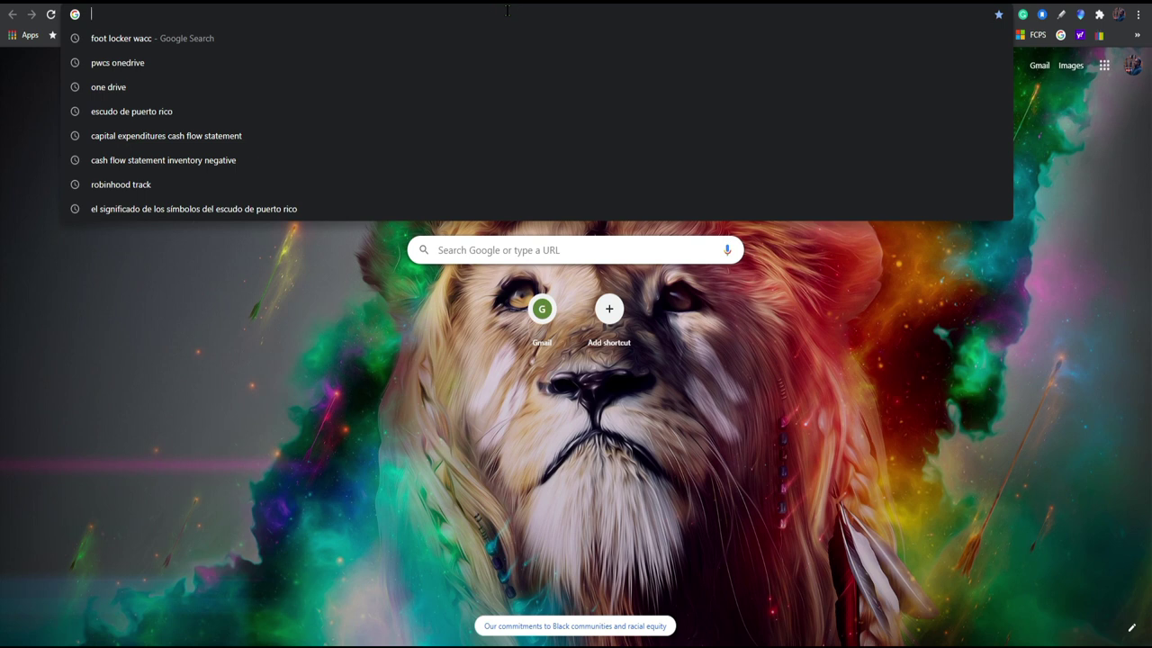
{"action": "type", "text": "foot lo"}
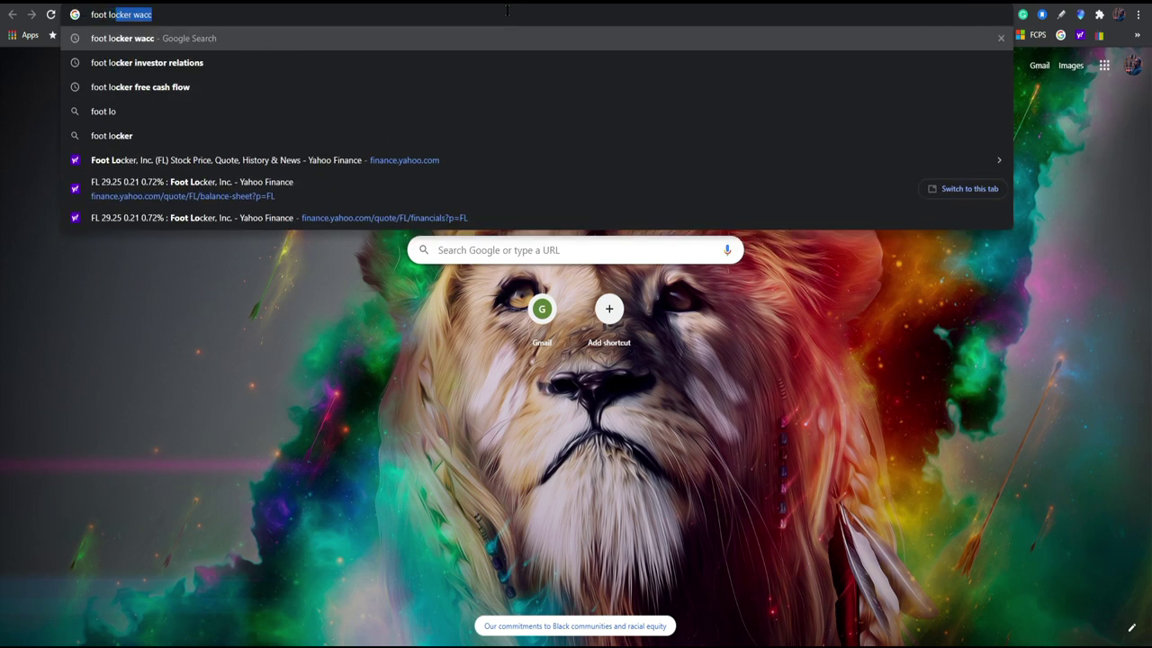
{"action": "type", "text": "cker"}
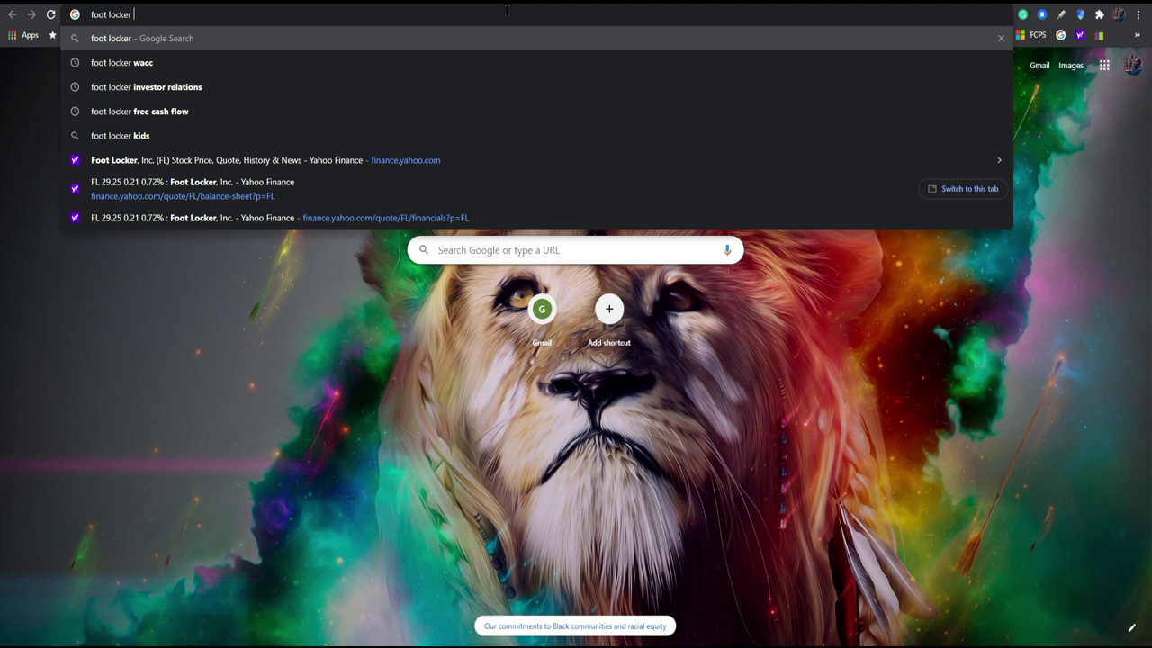
{"action": "type", "text": "fre"}
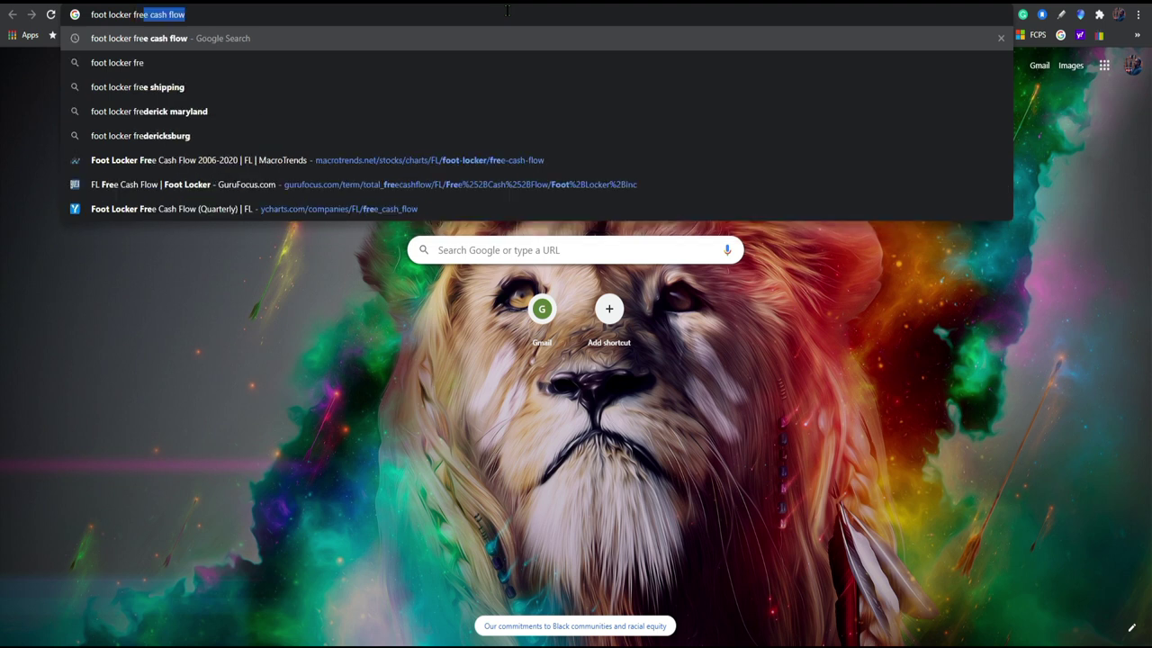
{"action": "type", "text": "e cash flow"}
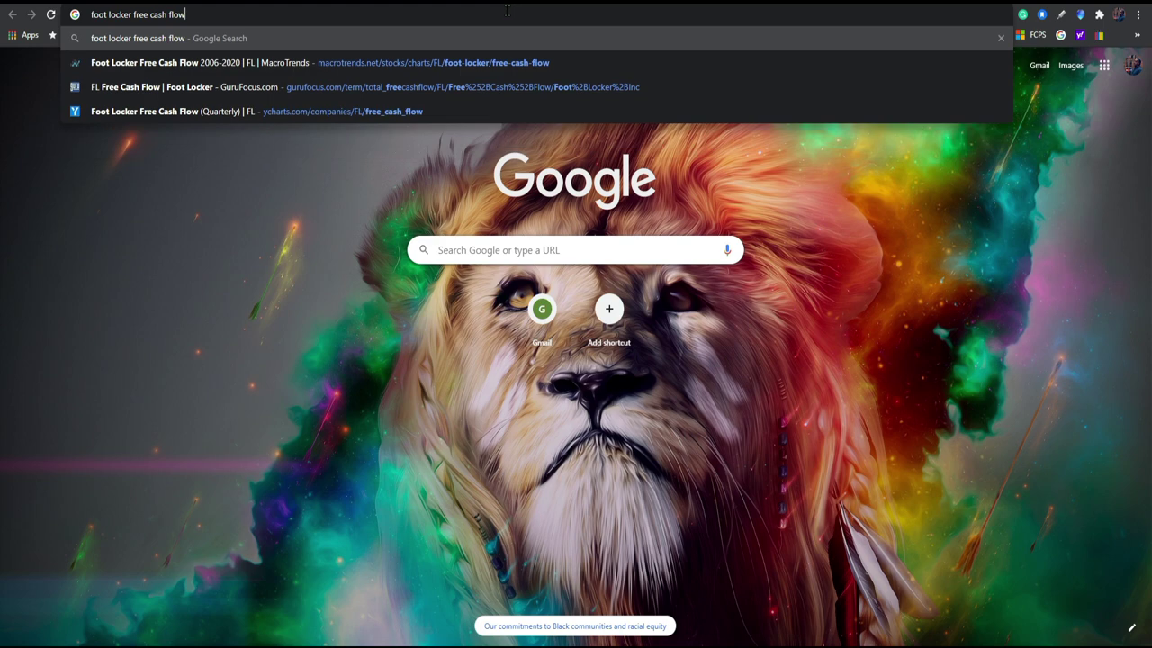
{"action": "key", "text": "Return"}
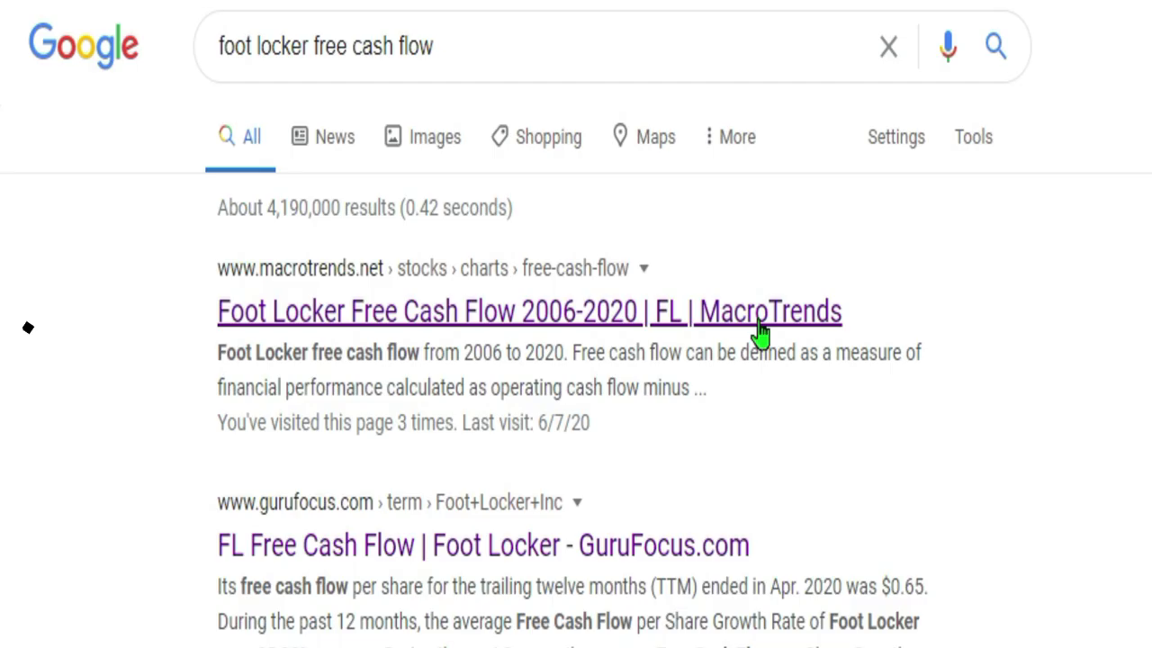
- Open the MacroTrends result for Foot Locker's free cash flow and find its annual free cash flow table
{"action": "left_click", "coordinate": [327, 326]}
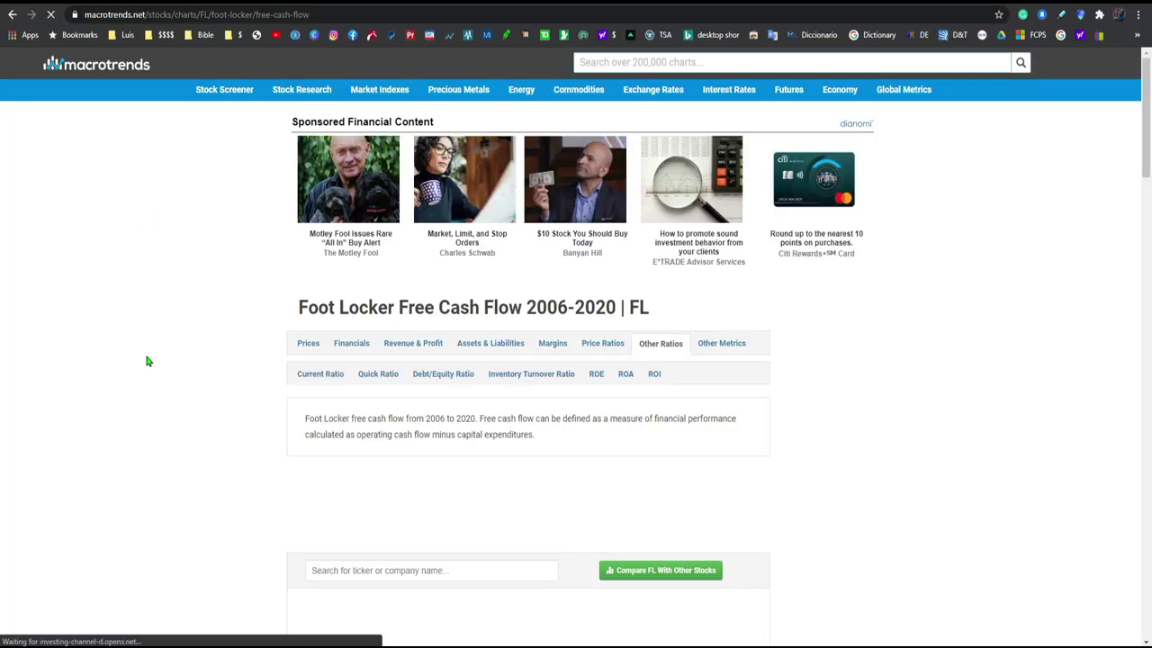
{"action": "scroll", "coordinate": [148, 360], "scroll_direction": "down", "scroll_amount": 6}
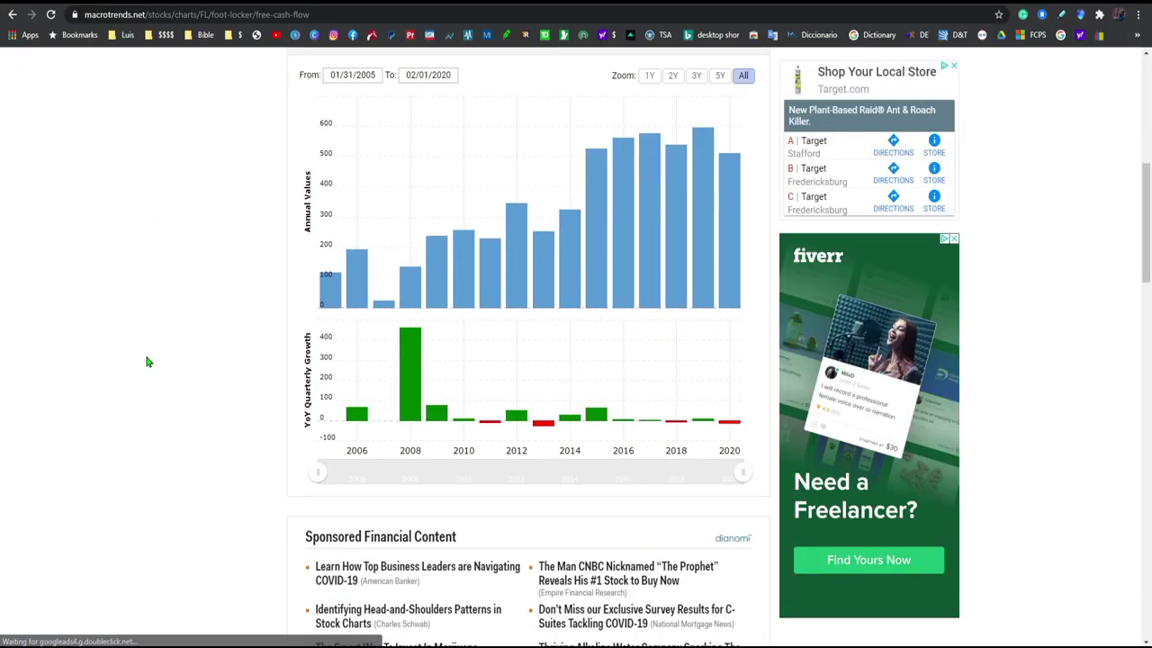
{"action": "scroll", "coordinate": [149, 362], "scroll_direction": "down", "scroll_amount": 6}
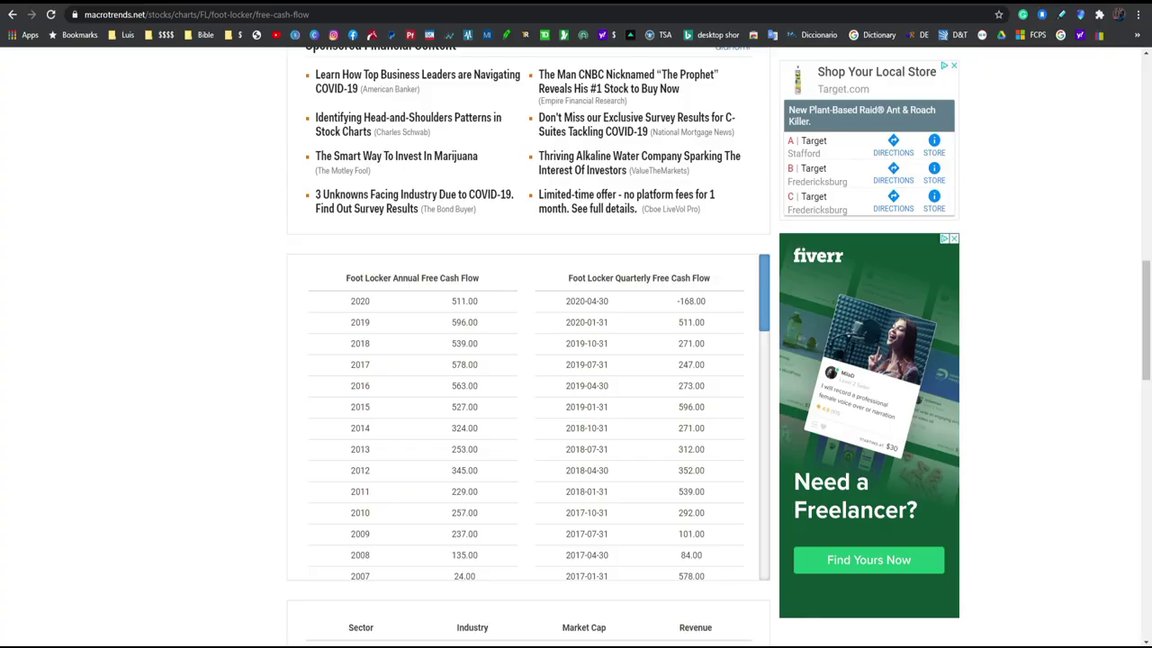
- Switch to Excel and enter free cash flows of 527 for 2015 and 563 for 2016 in row 7 of FCF Simple
{"action": "key", "text": "alt+Tab"}
{"action": "left_click", "coordinate": [184, 308]}
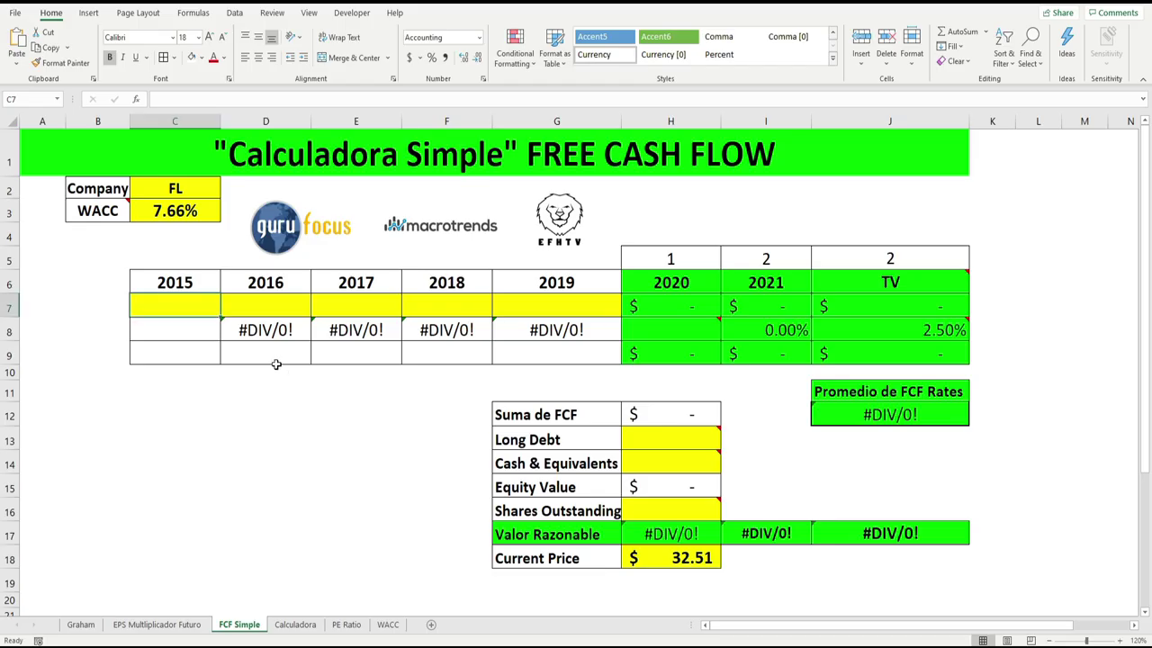
{"action": "type", "text": "527"}
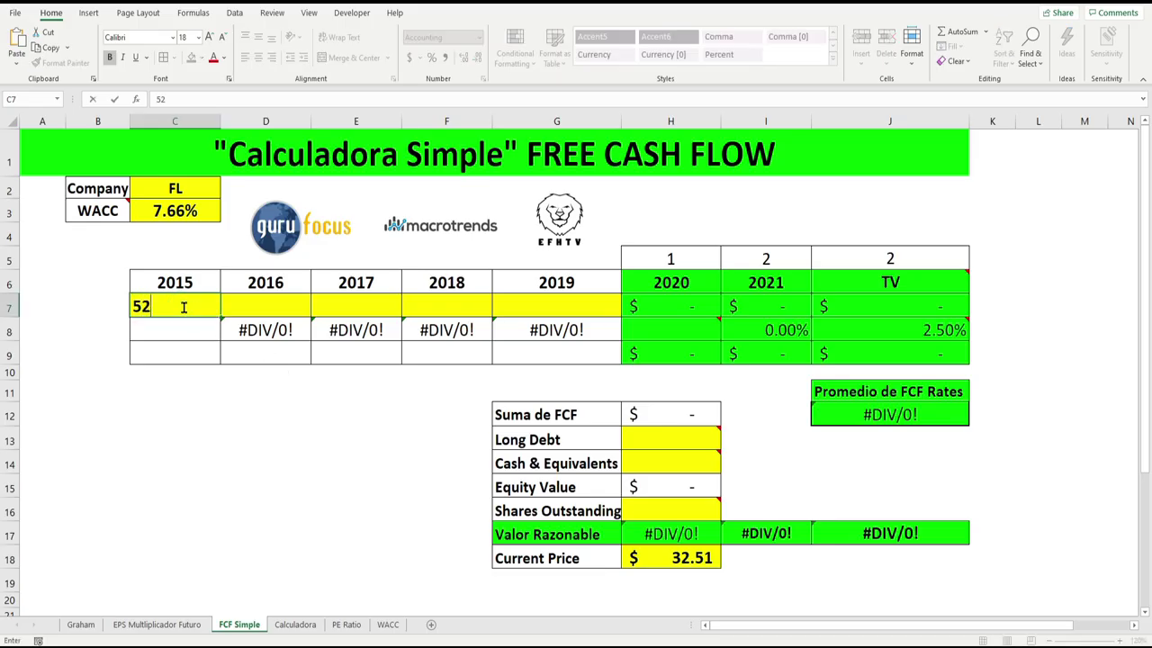
{"action": "left_click", "coordinate": [235, 307]}
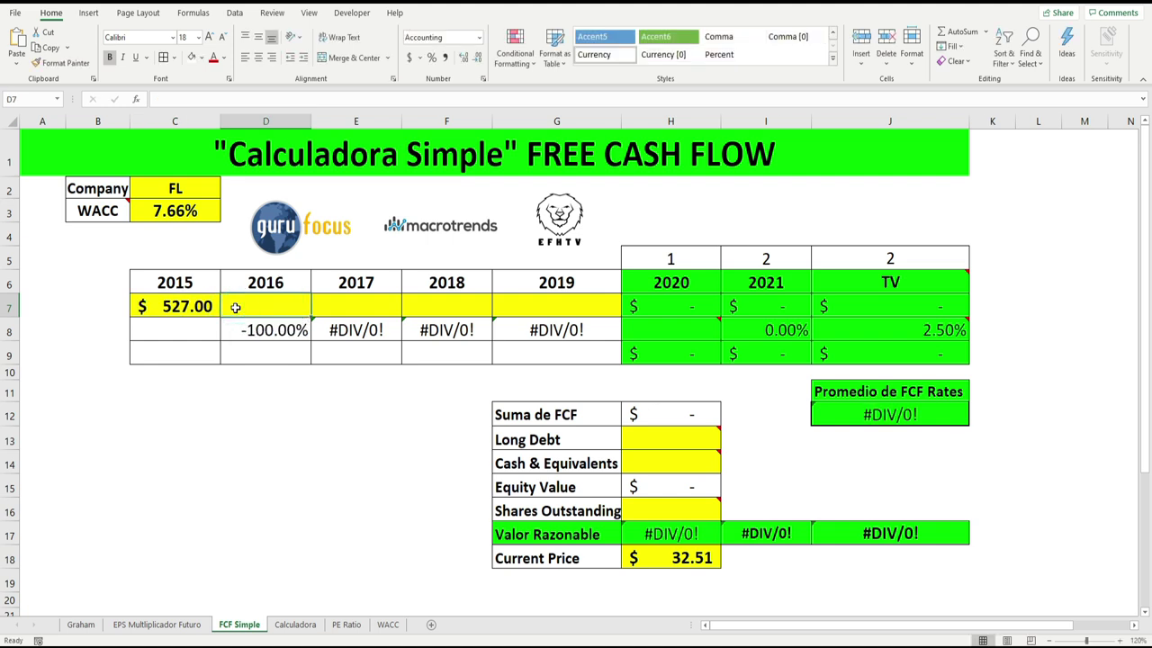
{"action": "type", "text": "563"}
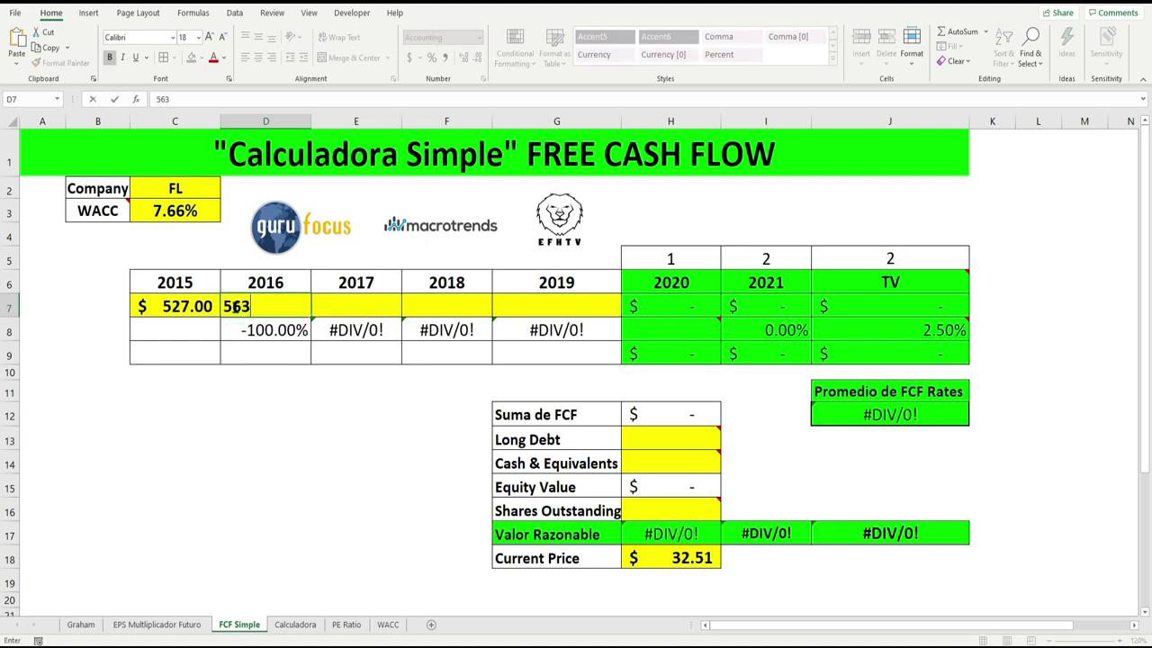
{"action": "key", "text": "Return"}
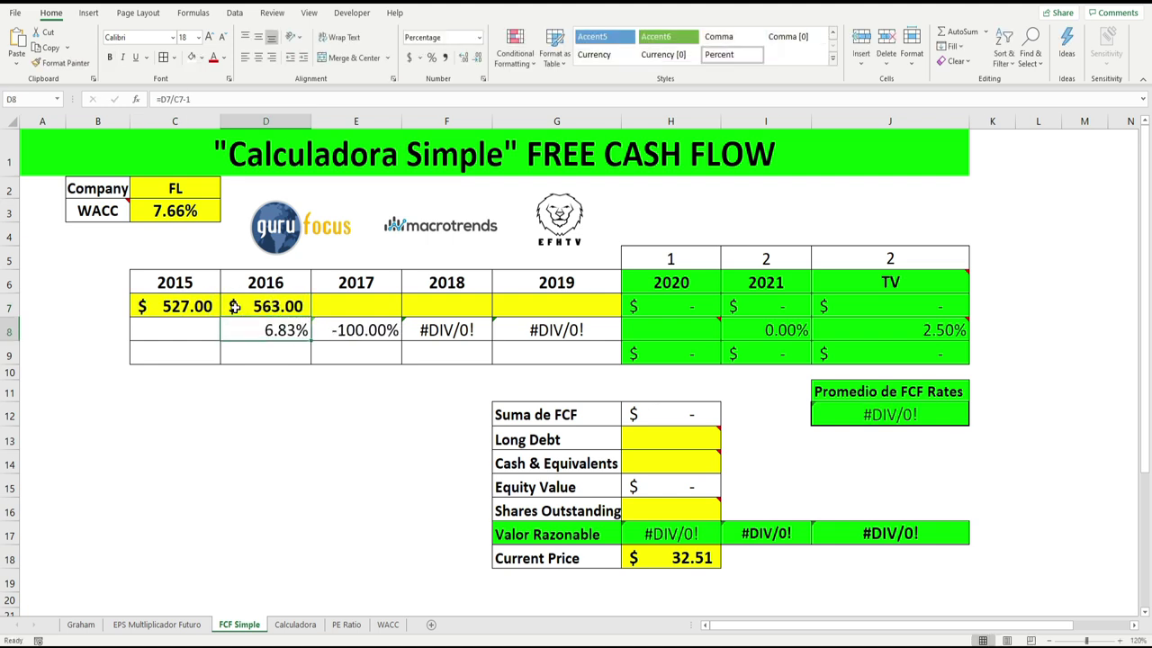
- Look up the next years in the MacroTrends table and enter free cash flows of 578 for 2017 and 539 for 2018 in Excel
{"action": "left_click", "coordinate": [352, 306]}
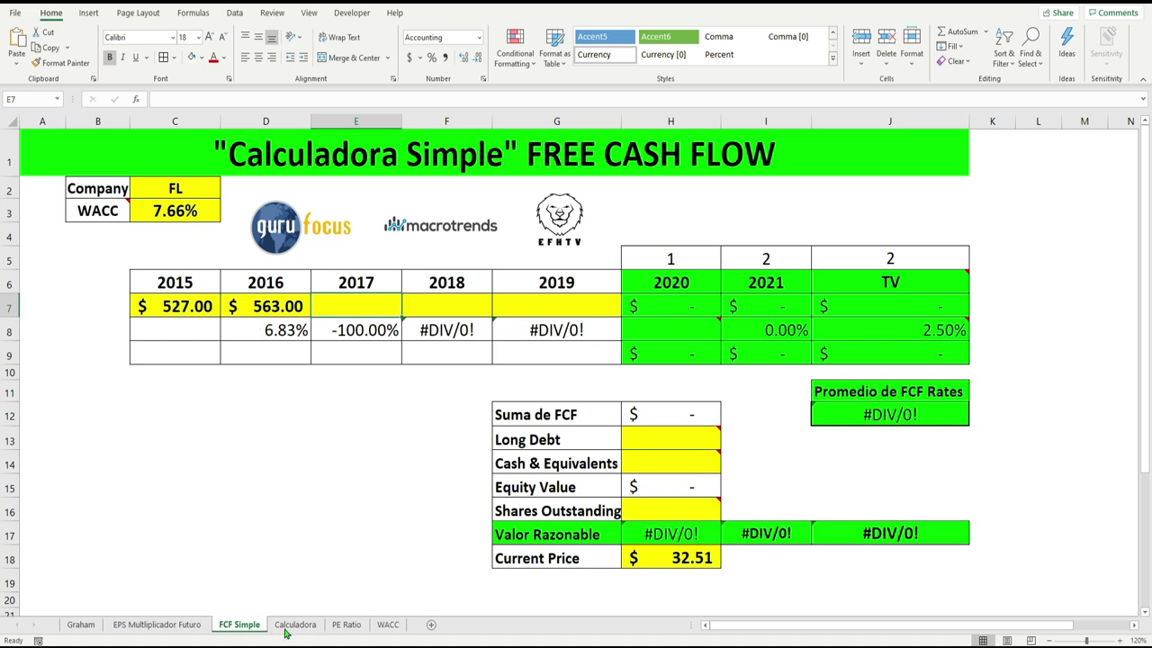
{"action": "mouse_move", "coordinate": [387, 643]}
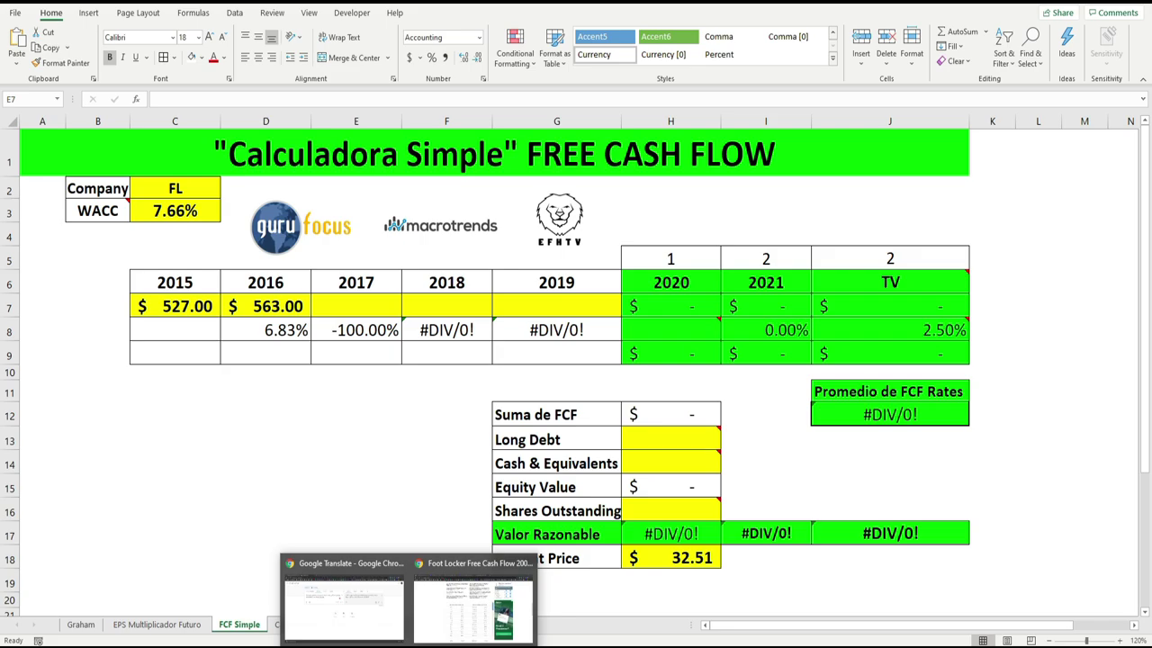
{"action": "left_click", "coordinate": [457, 610]}
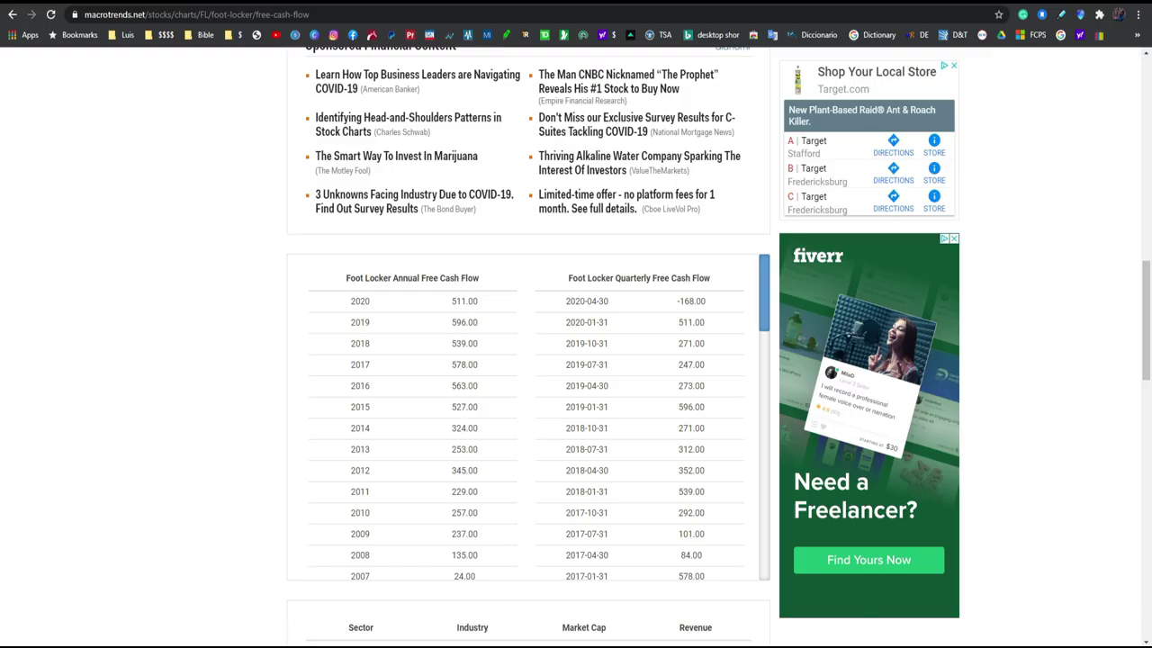
{"action": "key", "text": "alt+Tab"}
{"action": "left_click", "coordinate": [348, 303]}
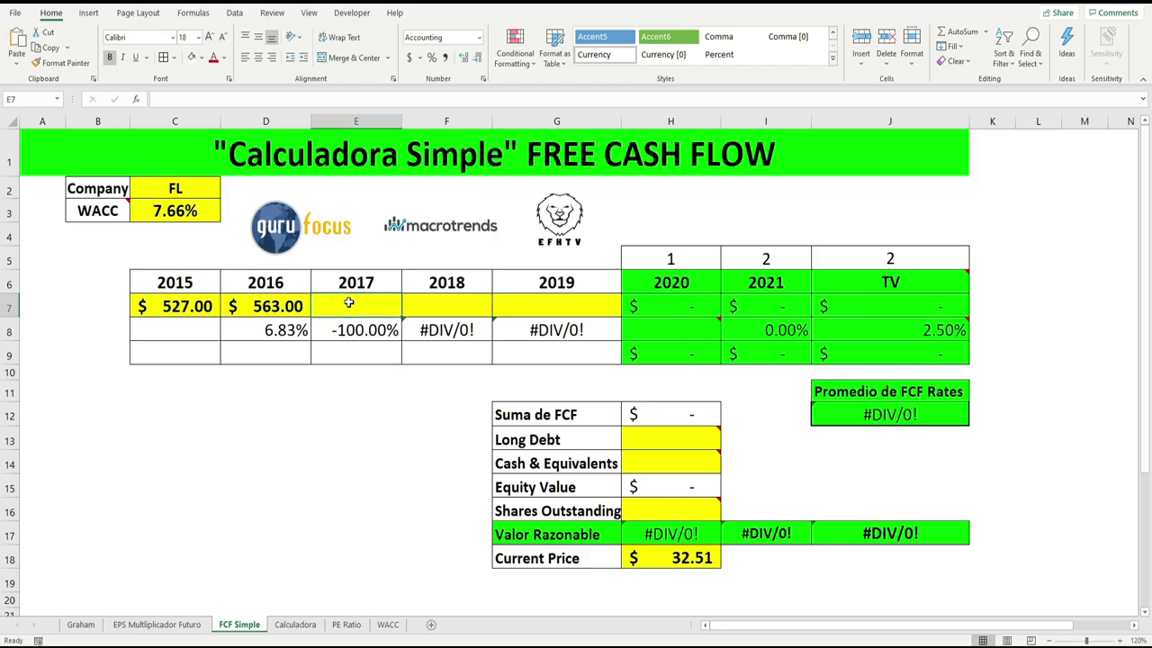
{"action": "type", "text": "578"}
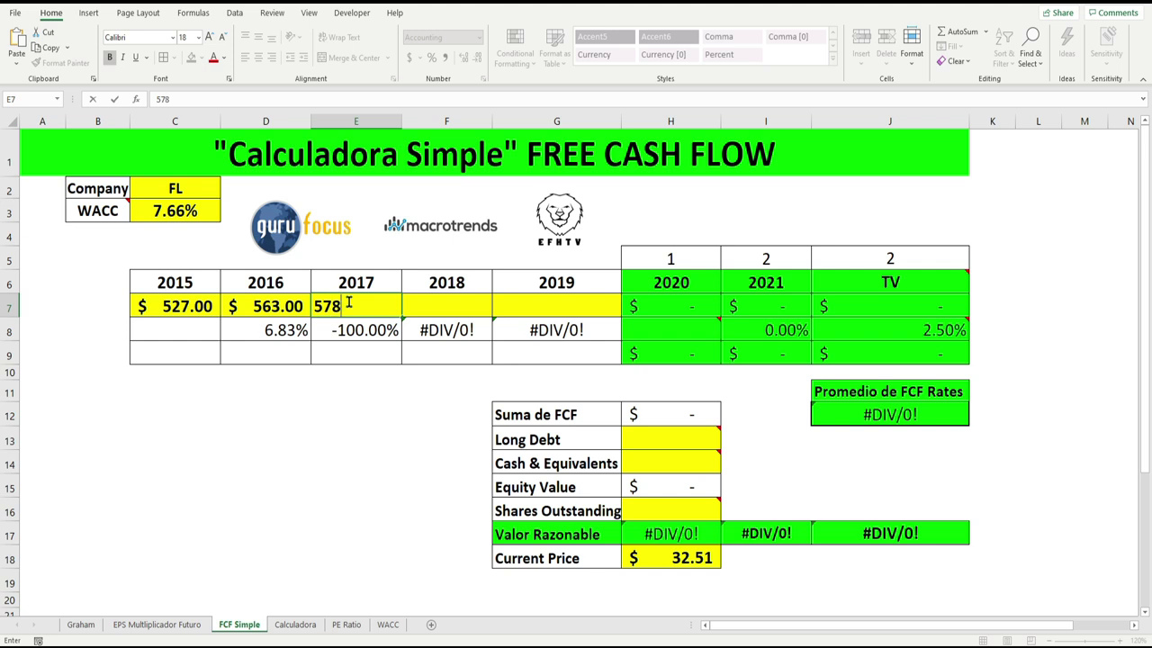
{"action": "left_click", "coordinate": [415, 306]}
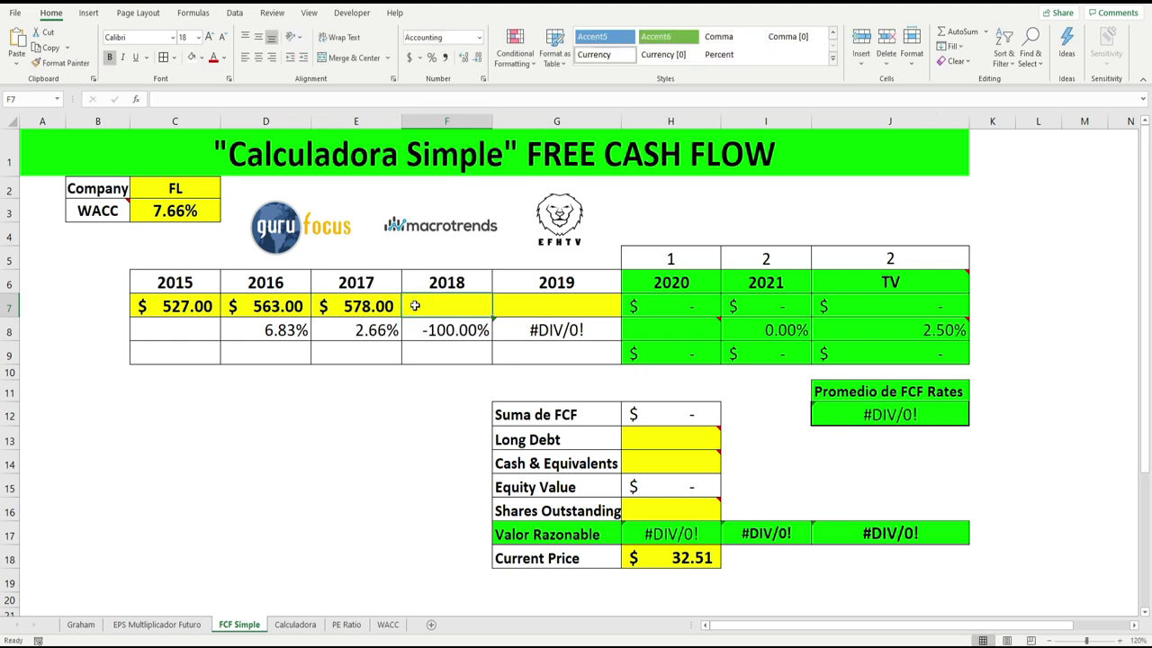
{"action": "type", "text": "539"}
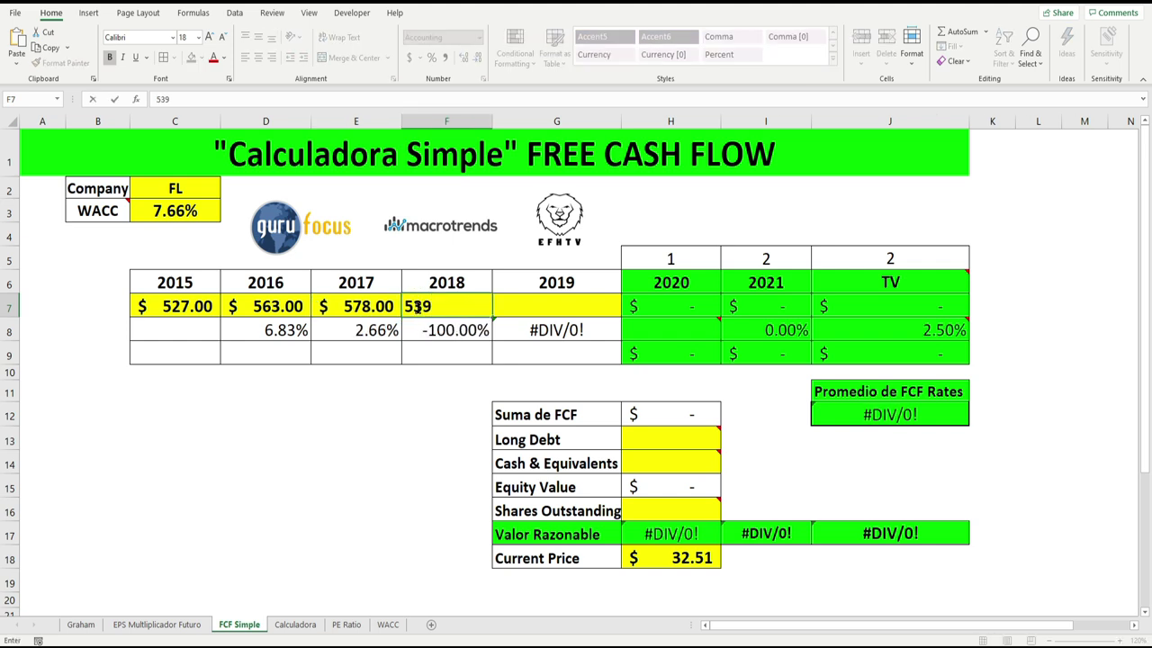
- Check the 2019 figure in the MacroTrends table and enter 596 as the 2019 free cash flow in cell G7
{"action": "left_click", "coordinate": [529, 307]}
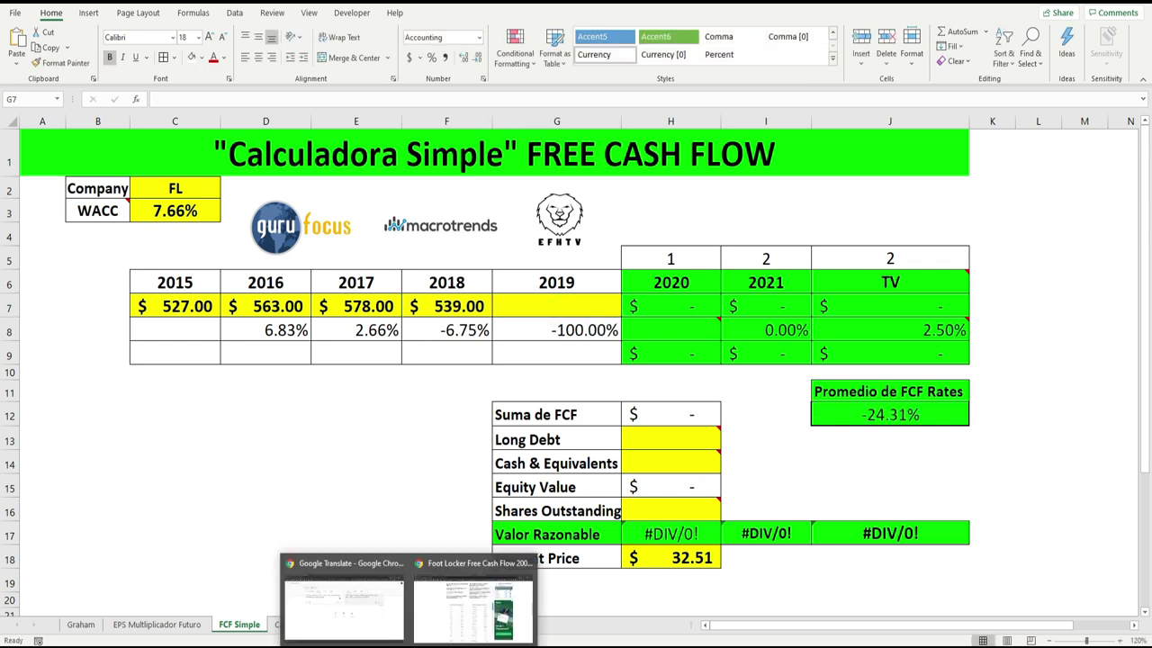
{"action": "left_click", "coordinate": [438, 621]}
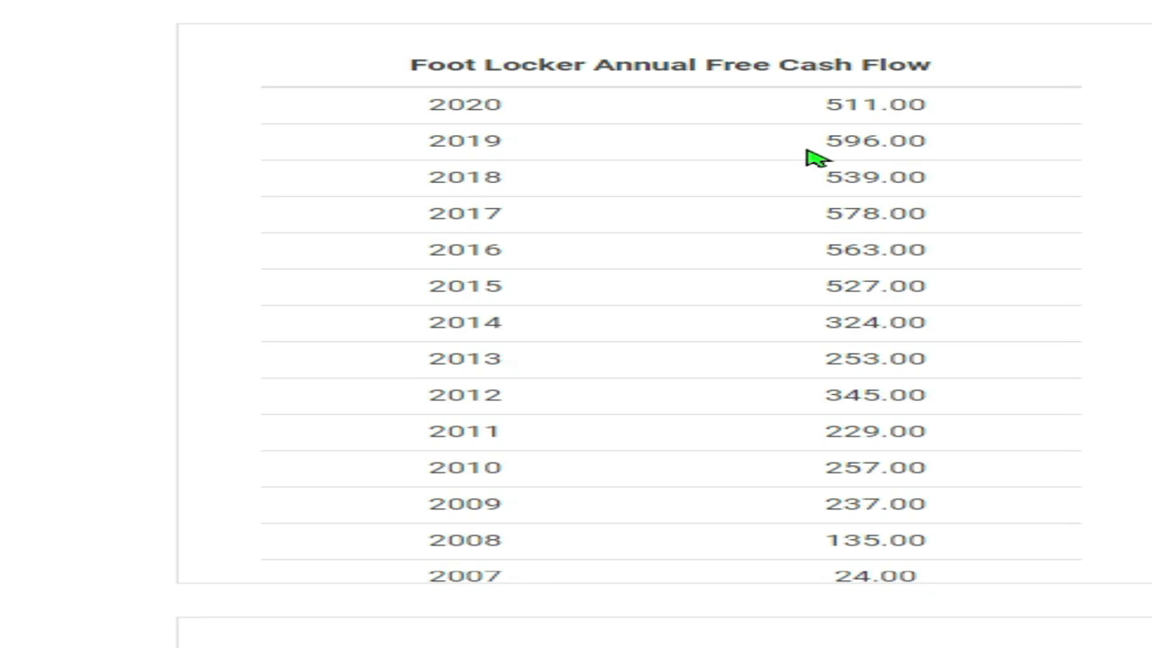
{"action": "key", "text": "alt+Tab"}
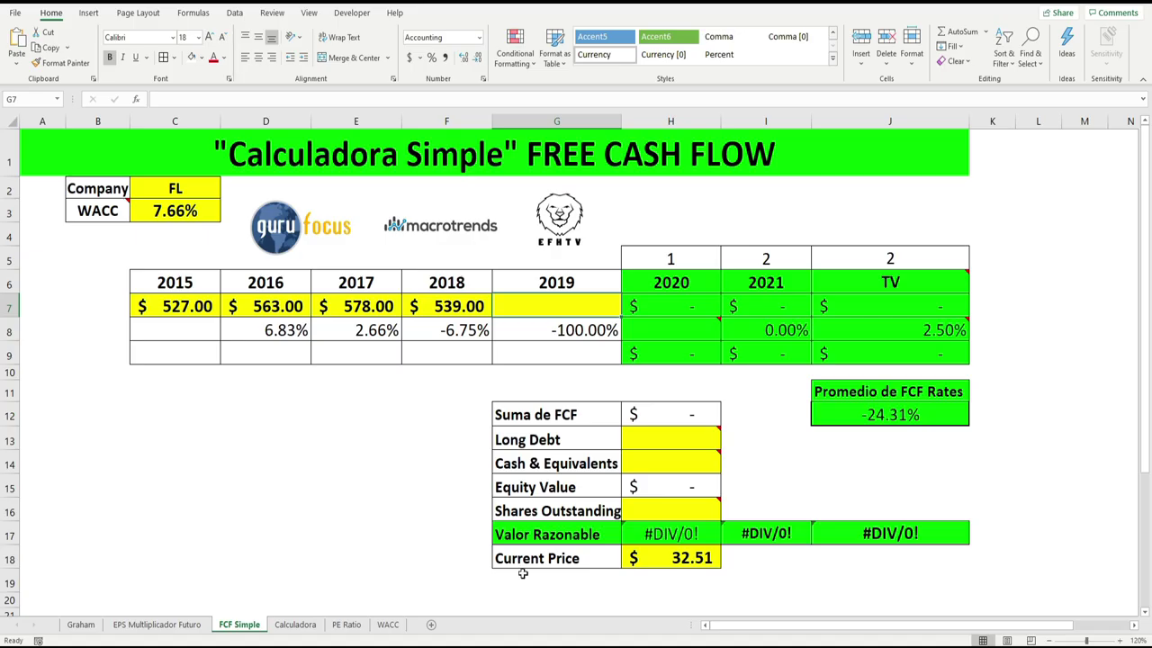
{"action": "key", "text": "BackSpace"}
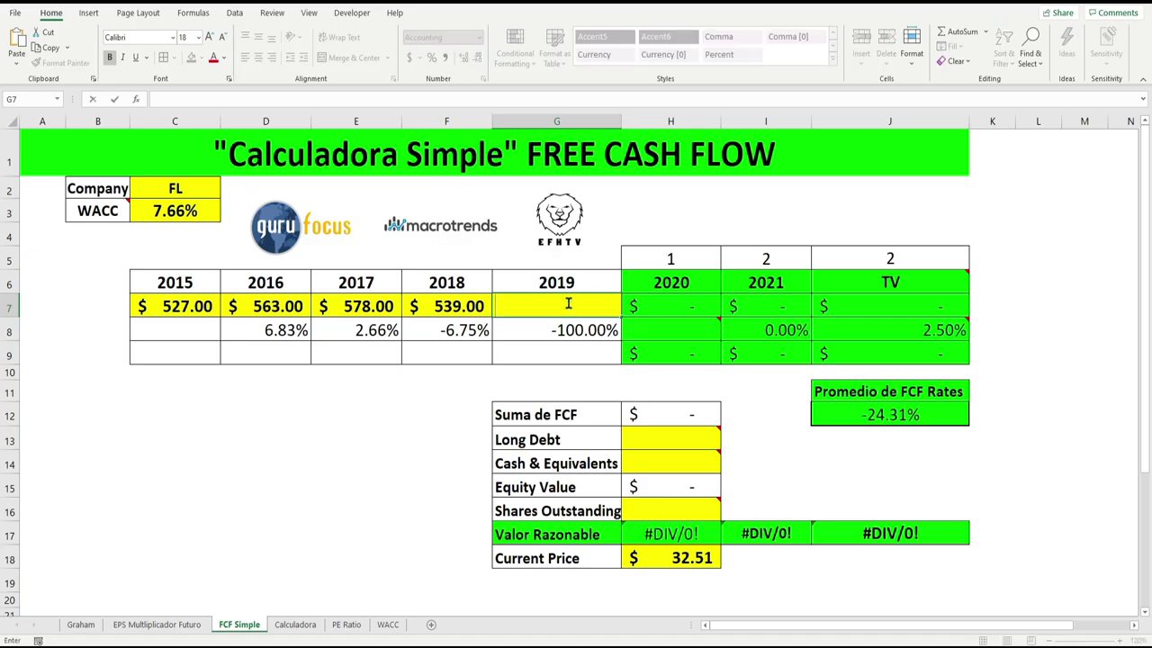
{"action": "type", "text": "596"}
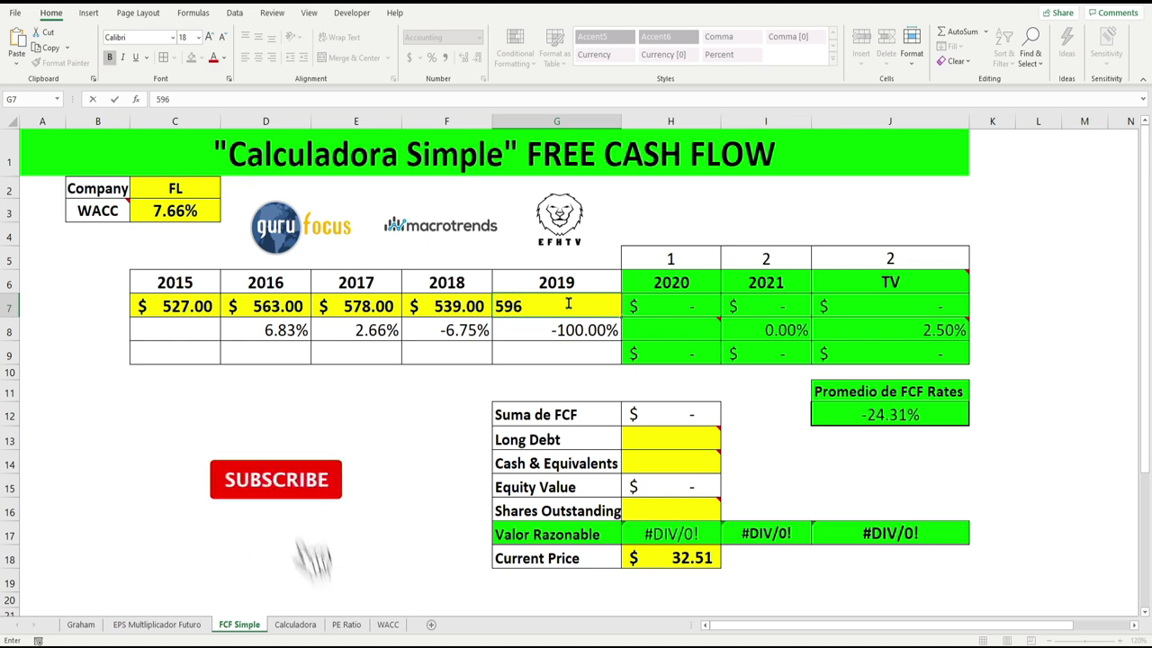
- Confirm 596 as the 2019 free cash flow in cell G7
{"action": "key", "text": "Return"}
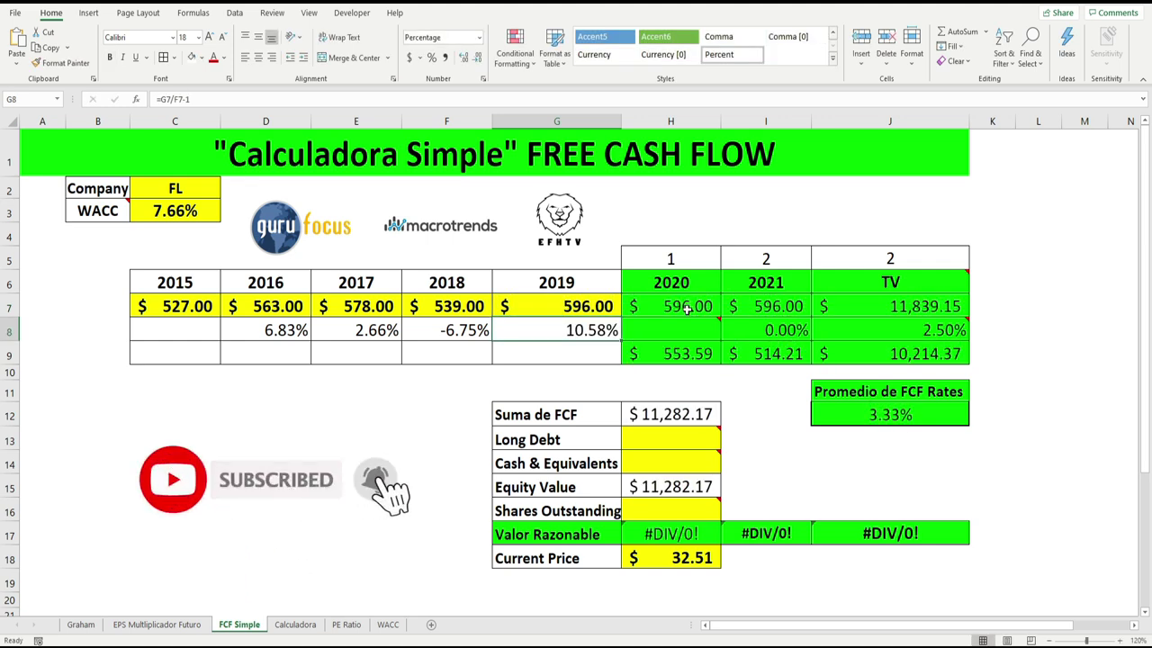
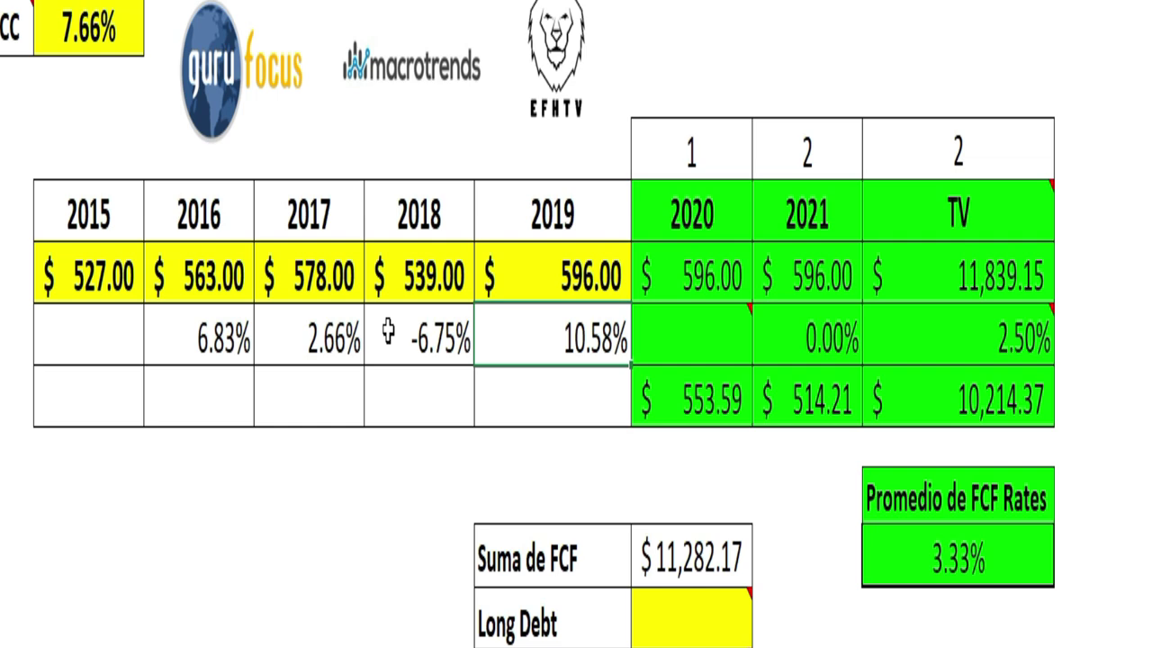
- Review the yearly free cash flows from 2015 to 2019 in row 7 alongside their growth rates
{"action": "left_click", "coordinate": [88, 278]}
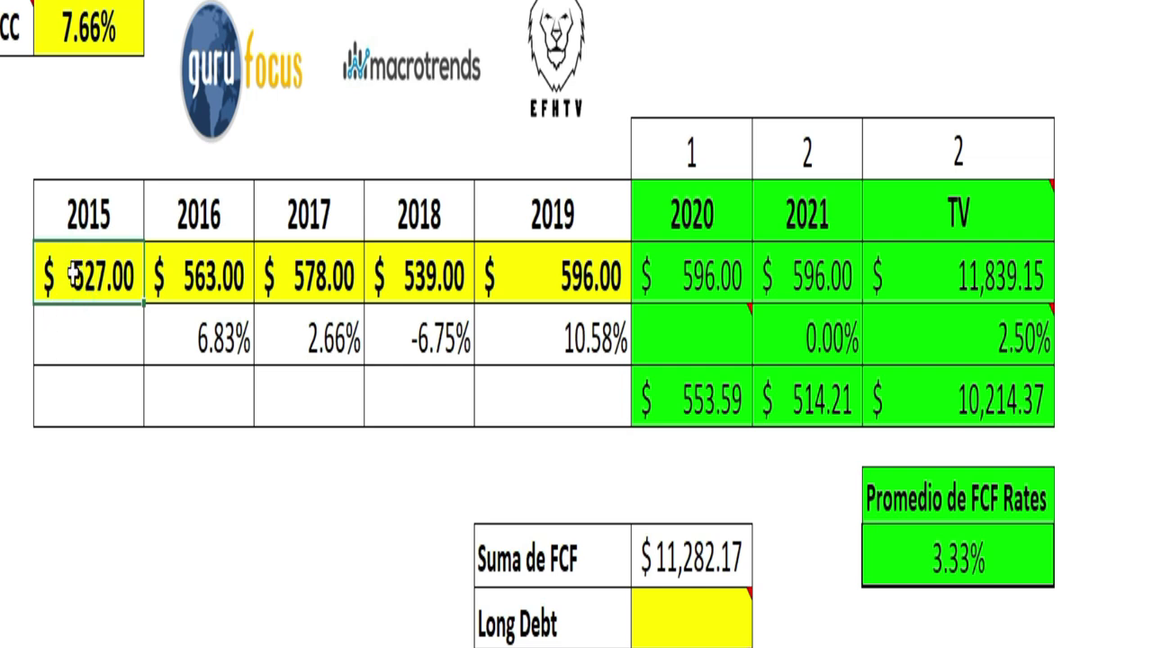
{"action": "left_click", "coordinate": [205, 279]}
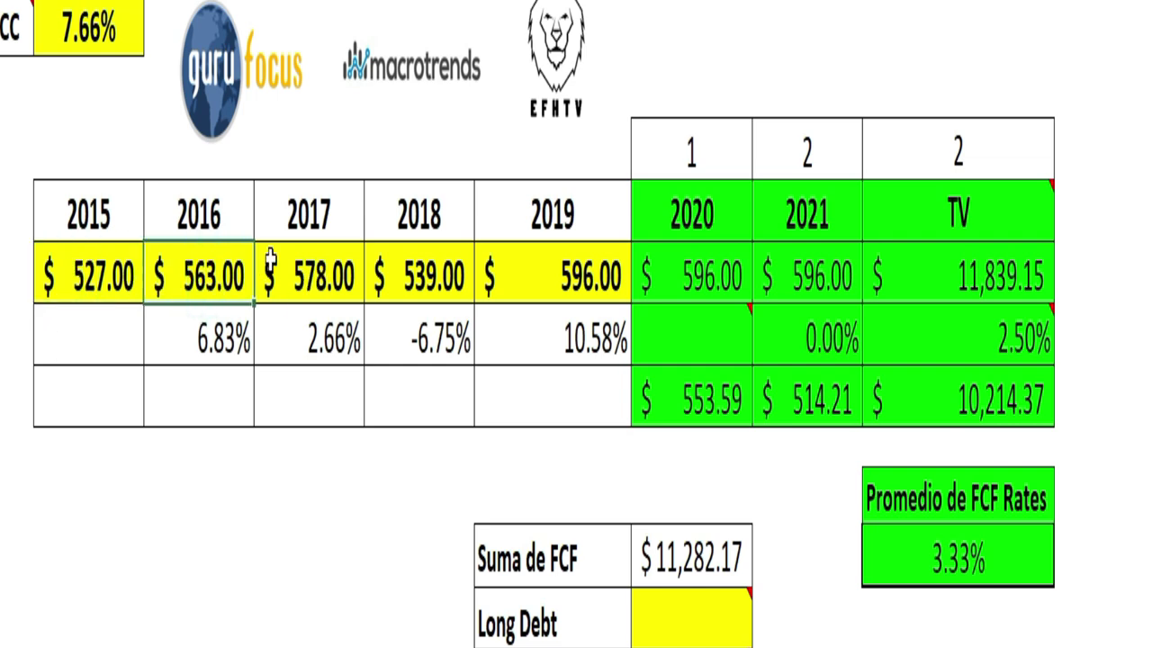
{"action": "left_click", "coordinate": [307, 271]}
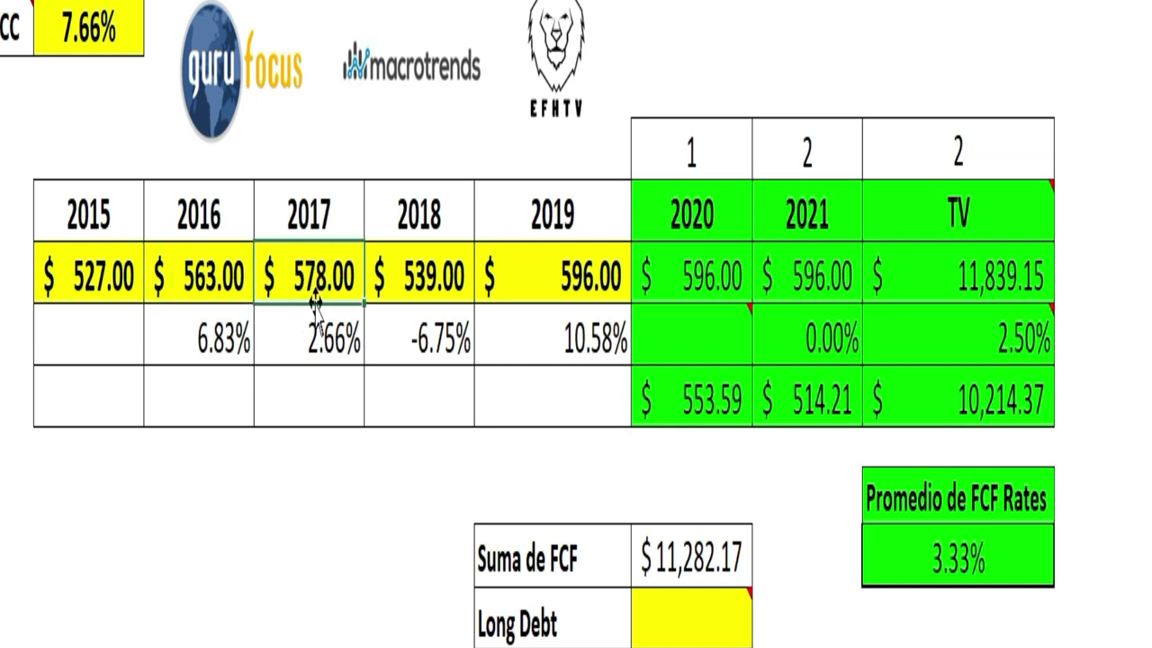
{"action": "left_click", "coordinate": [403, 280]}
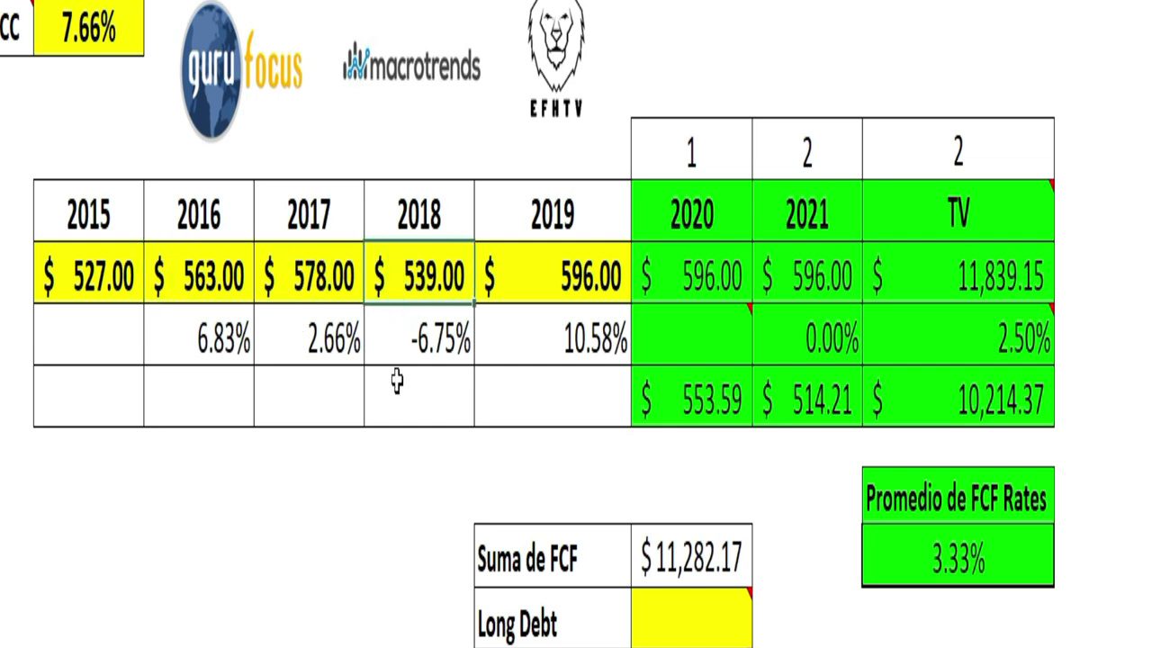
{"action": "left_click", "coordinate": [402, 261]}
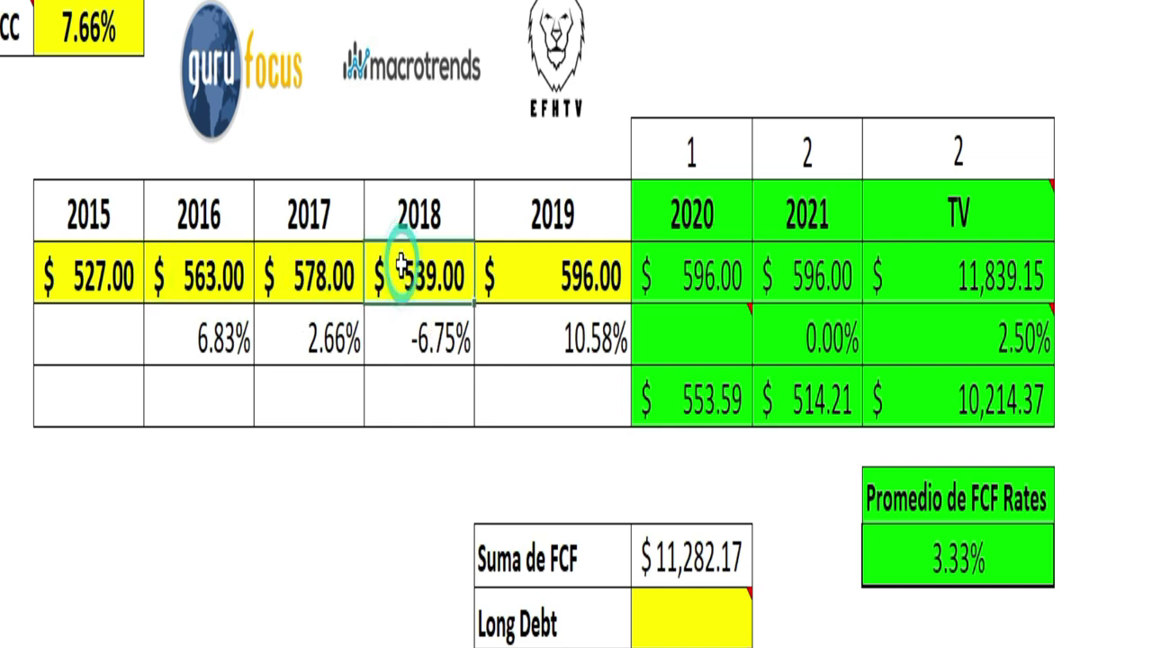
{"action": "left_click", "coordinate": [567, 337]}
{"action": "left_click", "coordinate": [567, 278]}
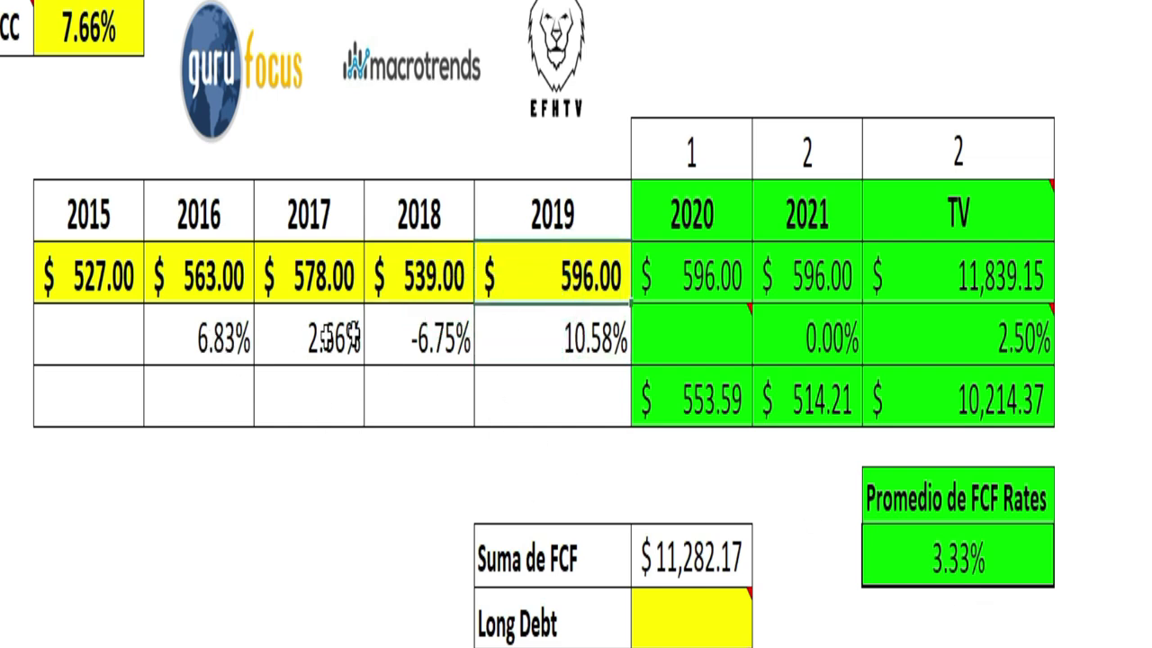
- Check the average under Promedio de FCF Rates and enter 3.33% as the 2020 growth rate in cell H8
{"action": "left_click", "coordinate": [959, 580]}
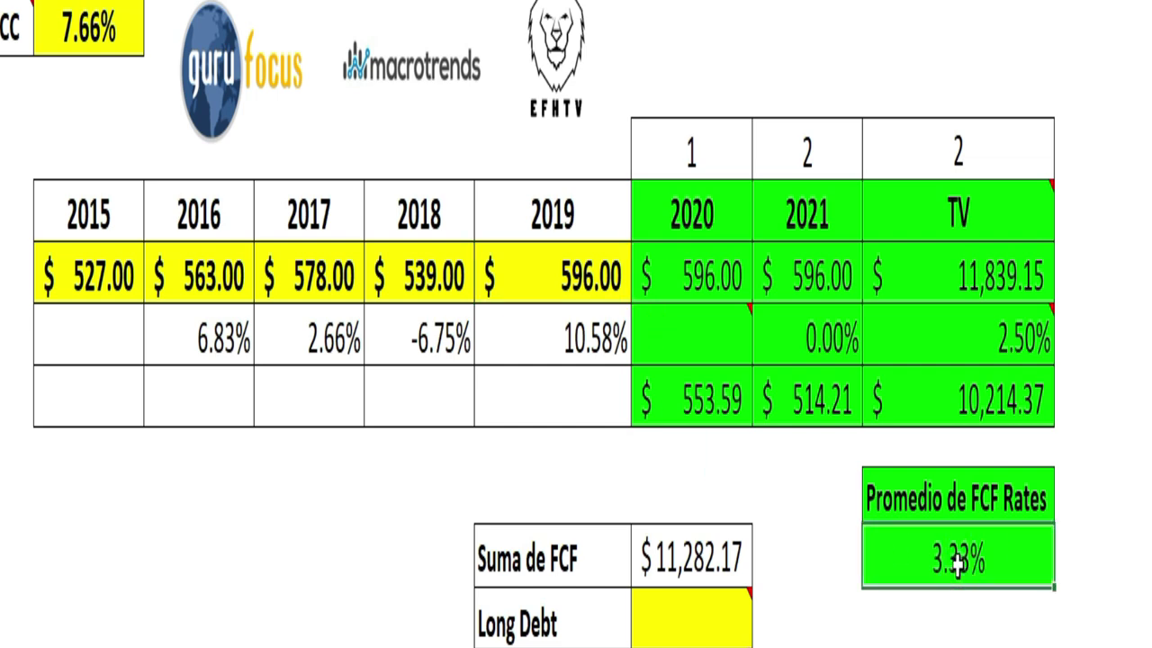
{"action": "left_click", "coordinate": [711, 335]}
{"action": "type", "text": "3.33"}
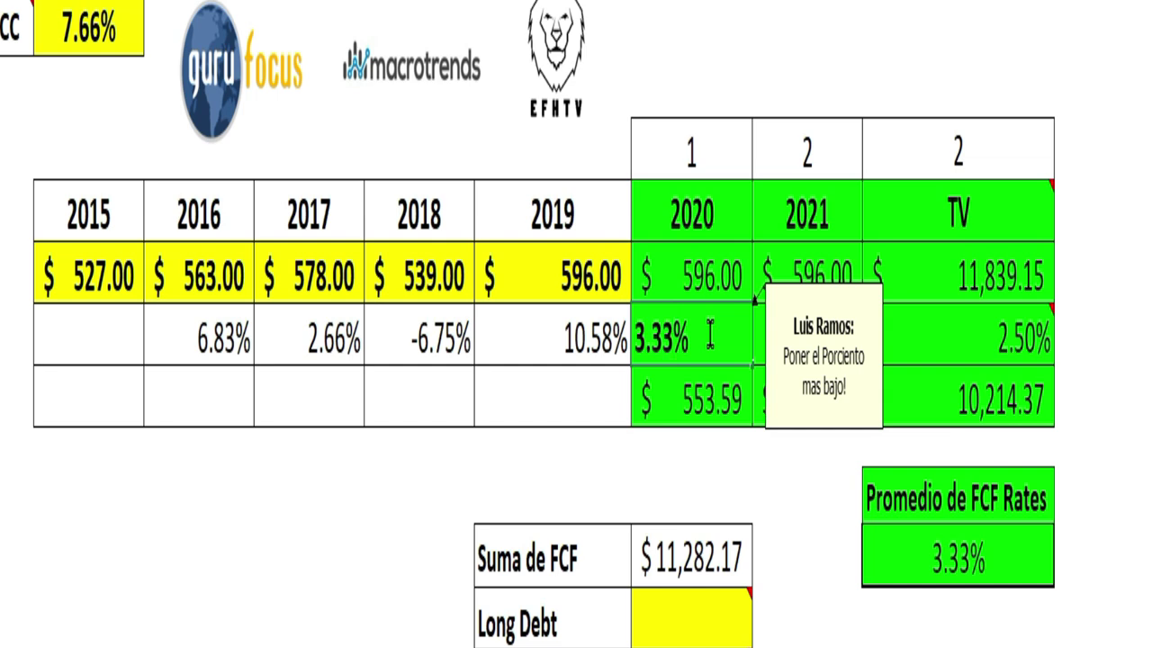
{"action": "key", "text": "Return"}
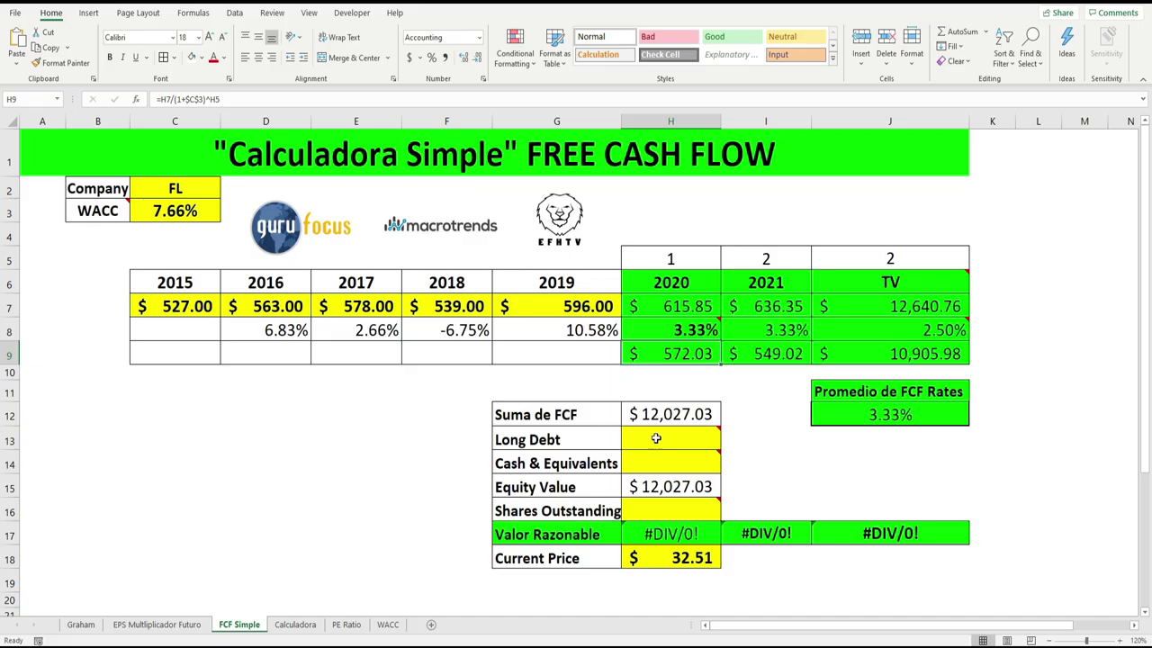
- Select the Long Debt cell, switch to Chrome and find Foot Locker's Long Term Debt in Yahoo Finance's annual balance sheet
{"action": "left_click", "coordinate": [673, 619]}
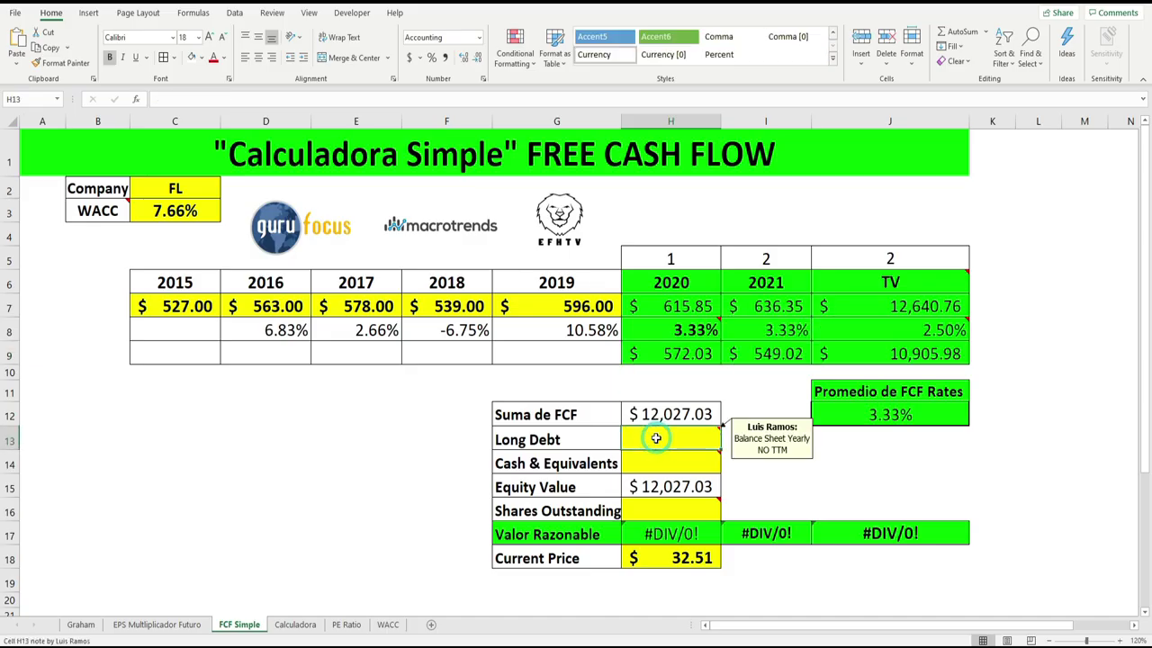
{"action": "mouse_move", "coordinate": [407, 645]}
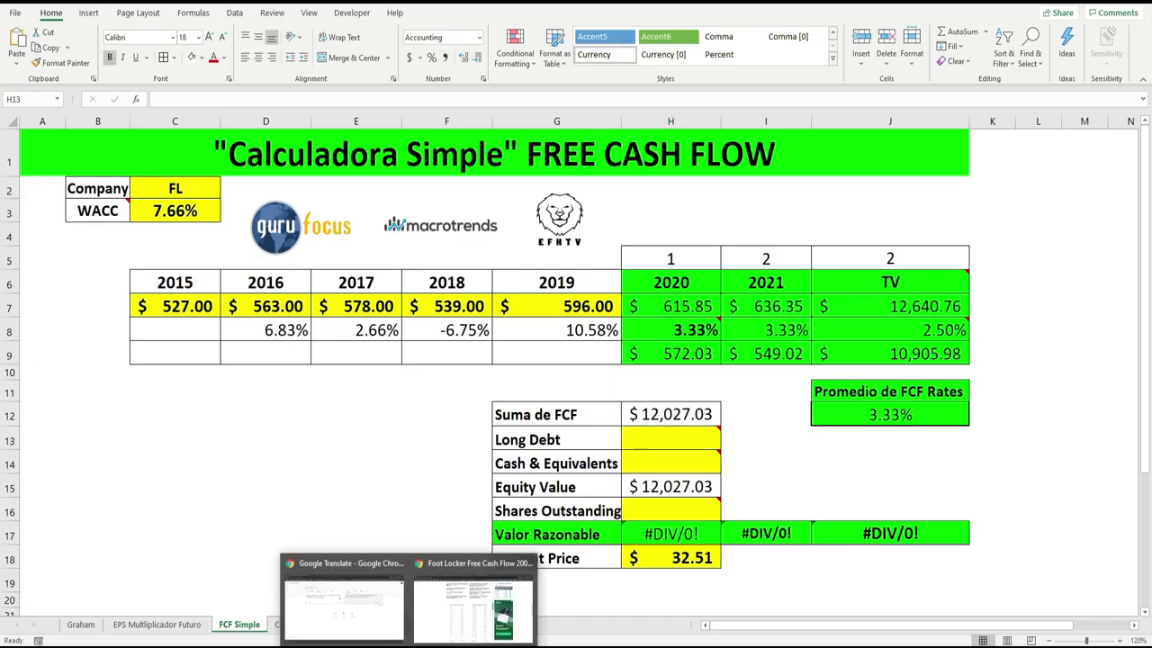
{"action": "left_click", "coordinate": [425, 625]}
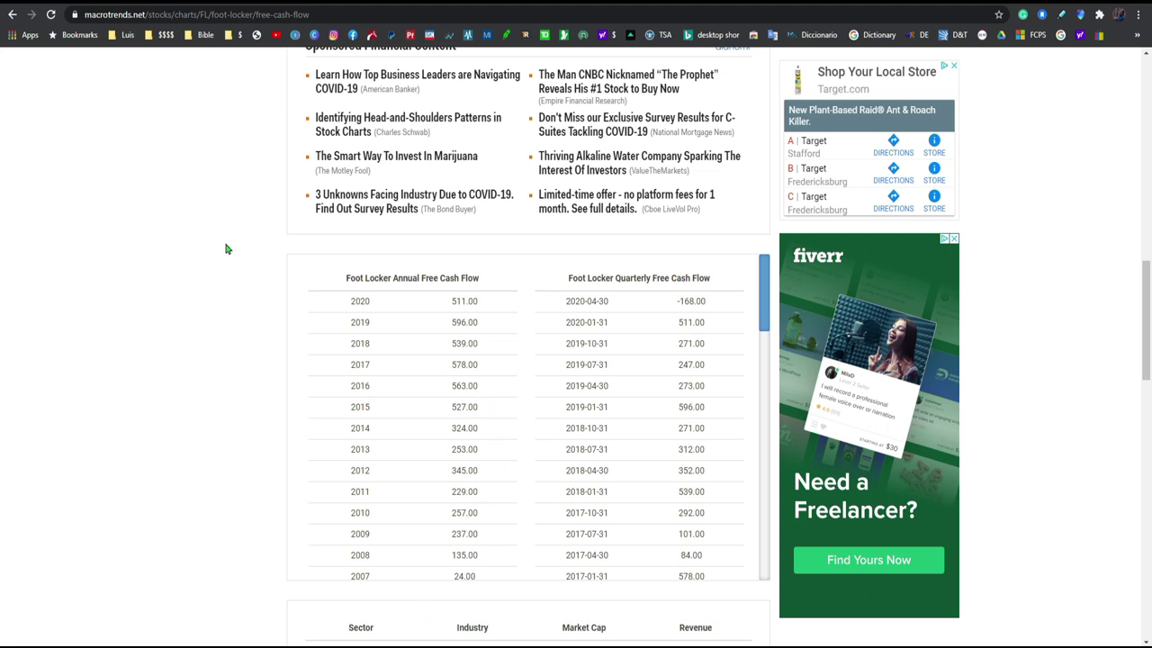
{"action": "key", "text": "ctrl+Tab"}
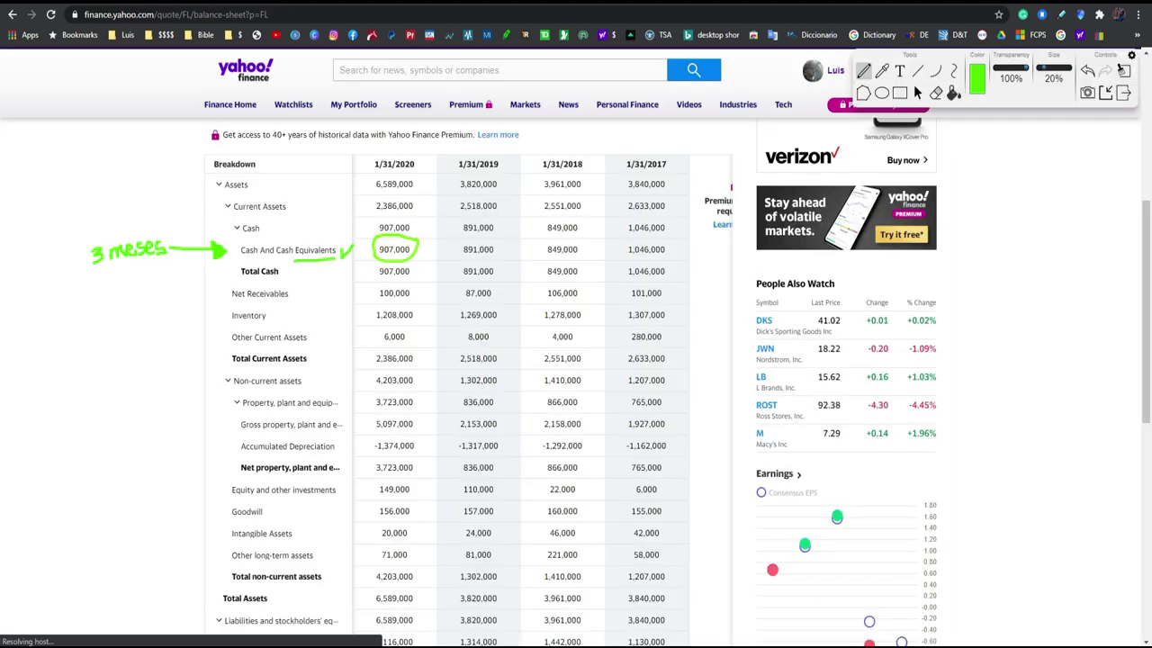
{"action": "scroll", "coordinate": [142, 328], "scroll_direction": "up", "scroll_amount": 2}
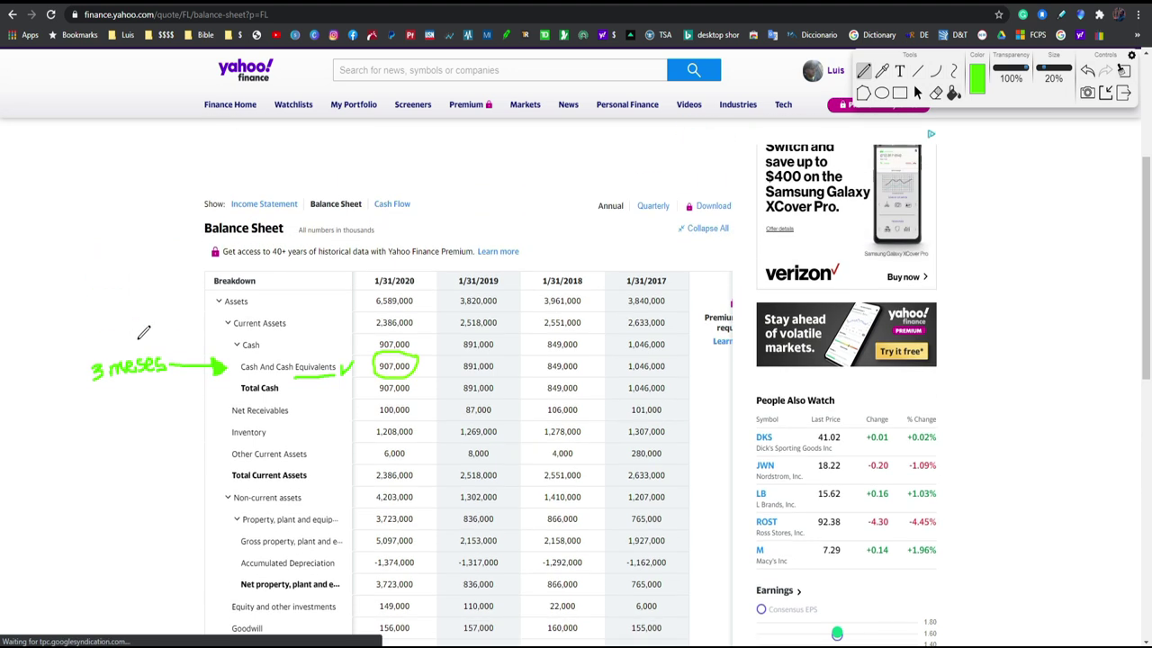
{"action": "scroll", "coordinate": [142, 332], "scroll_direction": "up", "scroll_amount": 1}
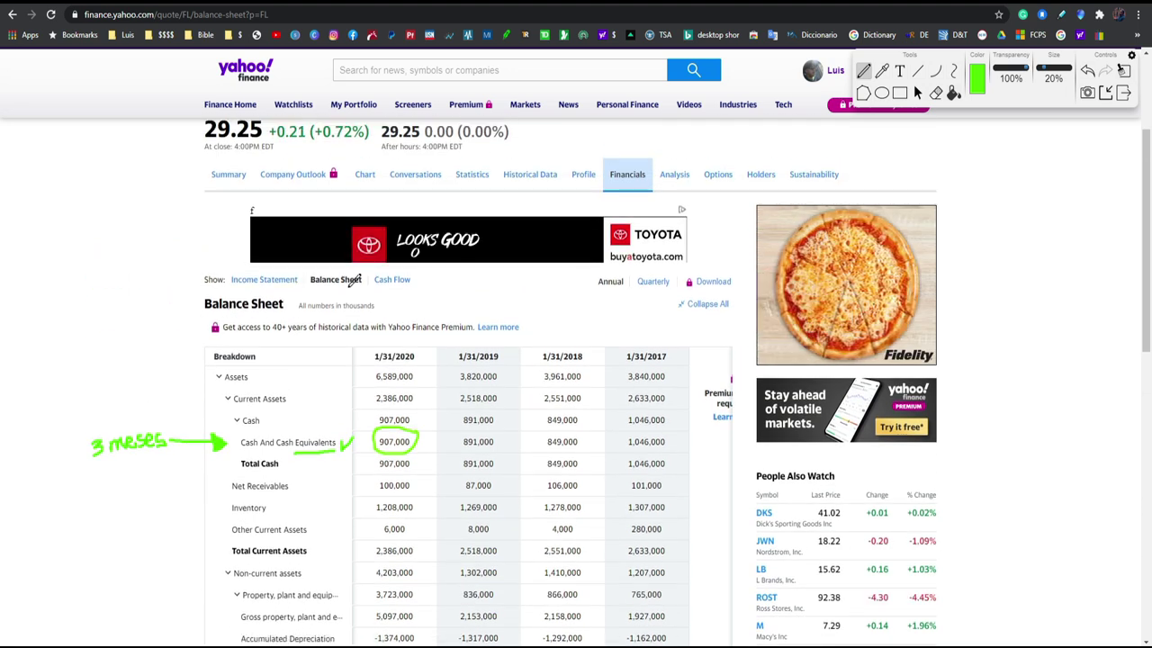
{"action": "scroll", "coordinate": [382, 378], "scroll_direction": "down", "scroll_amount": 3}
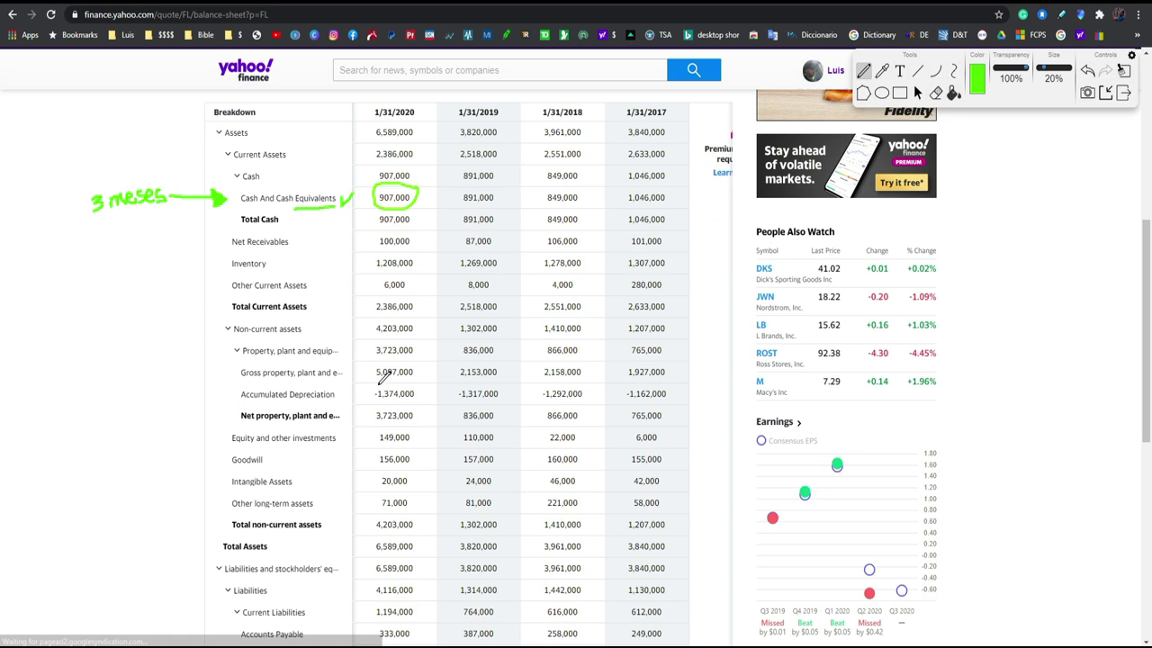
{"action": "scroll", "coordinate": [381, 378], "scroll_direction": "down", "scroll_amount": 2}
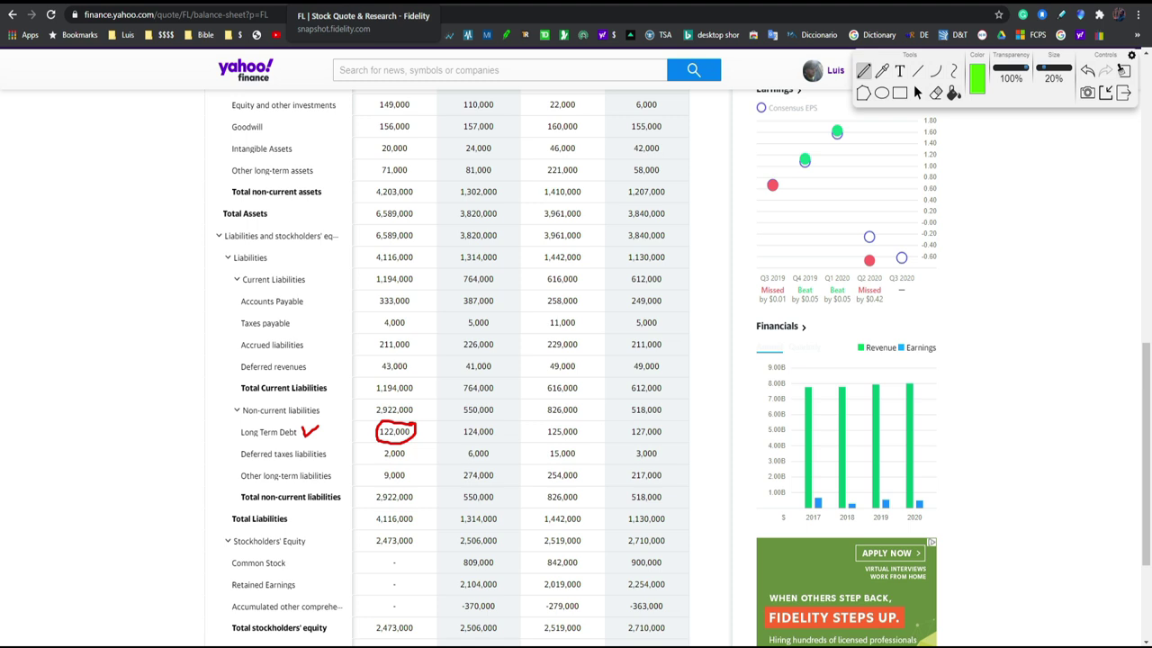
- Compare Yahoo's cash and long-term debt with Fidelity's balance sheet, and circle Fidelity's "All numbers in millions of US Dollars" note in green
{"action": "key", "text": "ctrl+Tab"}
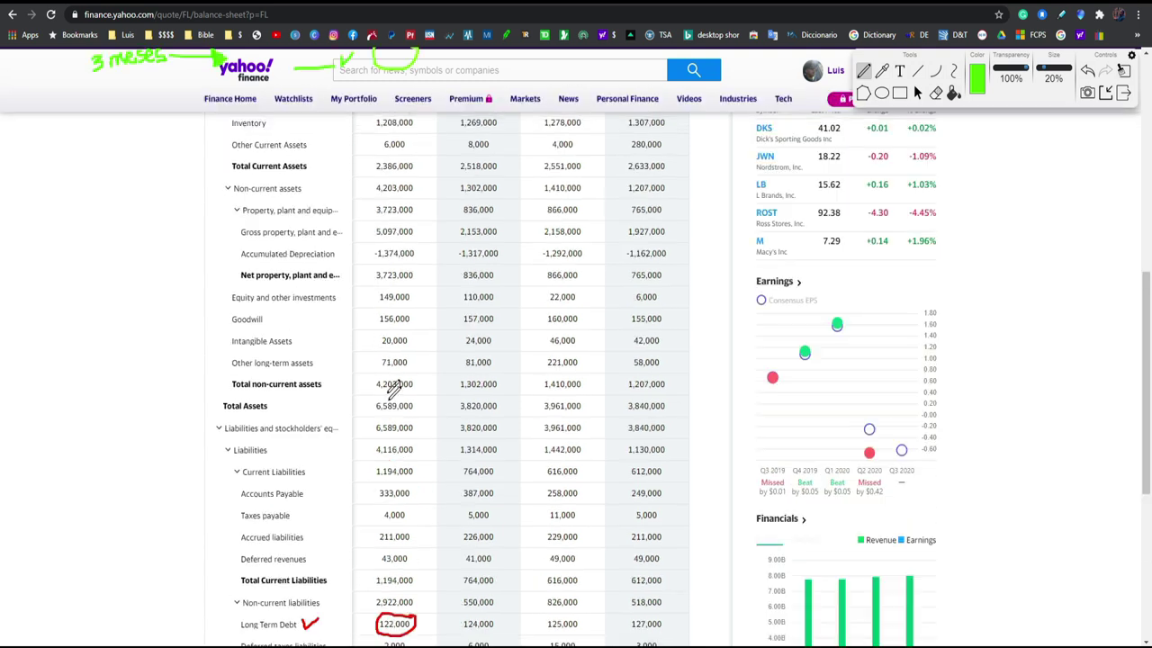
{"action": "scroll", "coordinate": [393, 388], "scroll_direction": "up", "scroll_amount": 3}
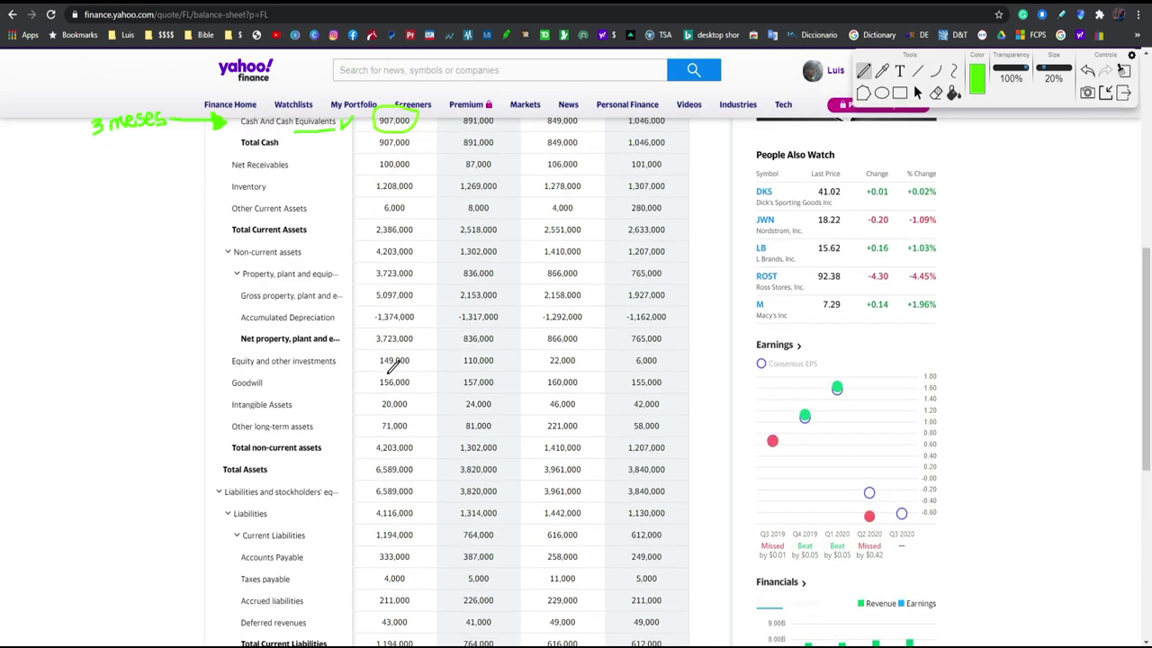
{"action": "scroll", "coordinate": [420, 291], "scroll_direction": "down", "scroll_amount": 6}
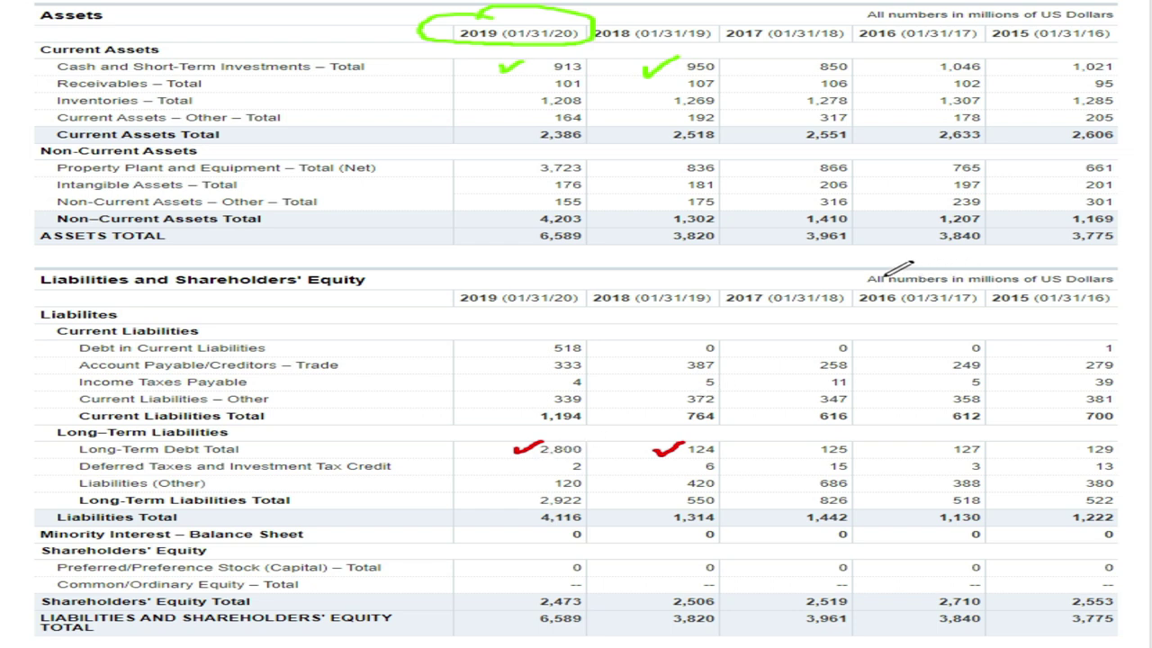
{"action": "mouse_move", "coordinate": [879, 270]}
{"action": "left_mouse_down"}
{"action": "mouse_move", "coordinate": [1127, 274]}
{"action": "mouse_move", "coordinate": [940, 290]}
{"action": "mouse_move", "coordinate": [845, 279]}
{"action": "mouse_move", "coordinate": [836, 267]}
{"action": "left_mouse_up"}
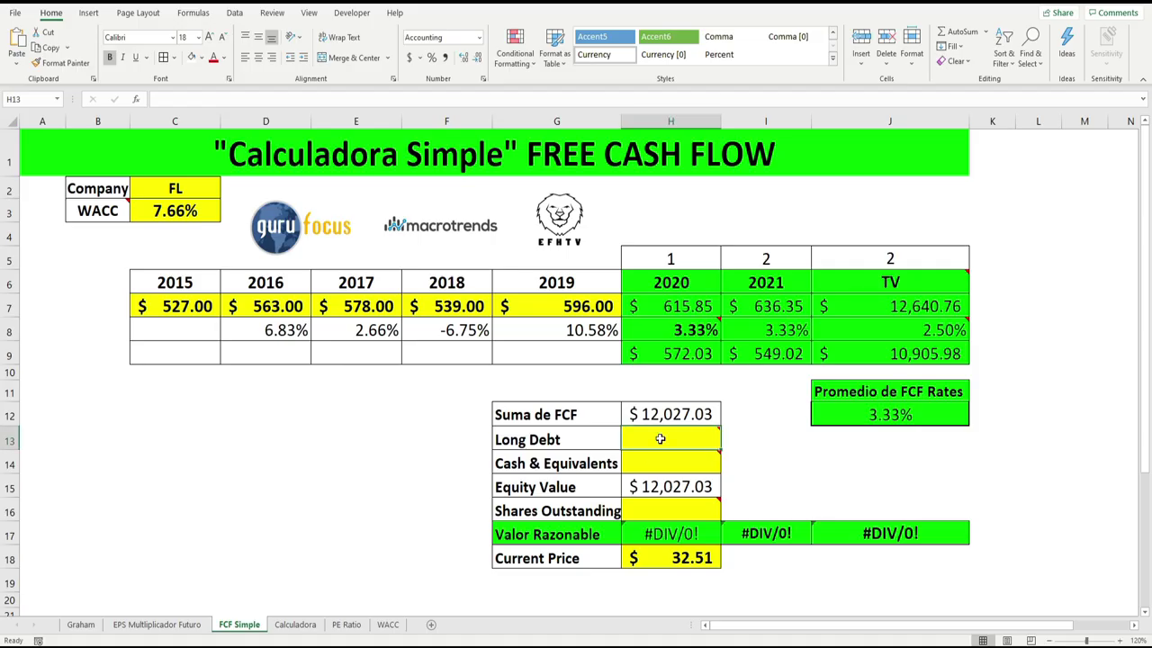
- Switch to Excel and enter 2800 as the Long Debt in cell H13
{"action": "mouse_move", "coordinate": [657, 439]}
{"action": "type", "text": "2800"}
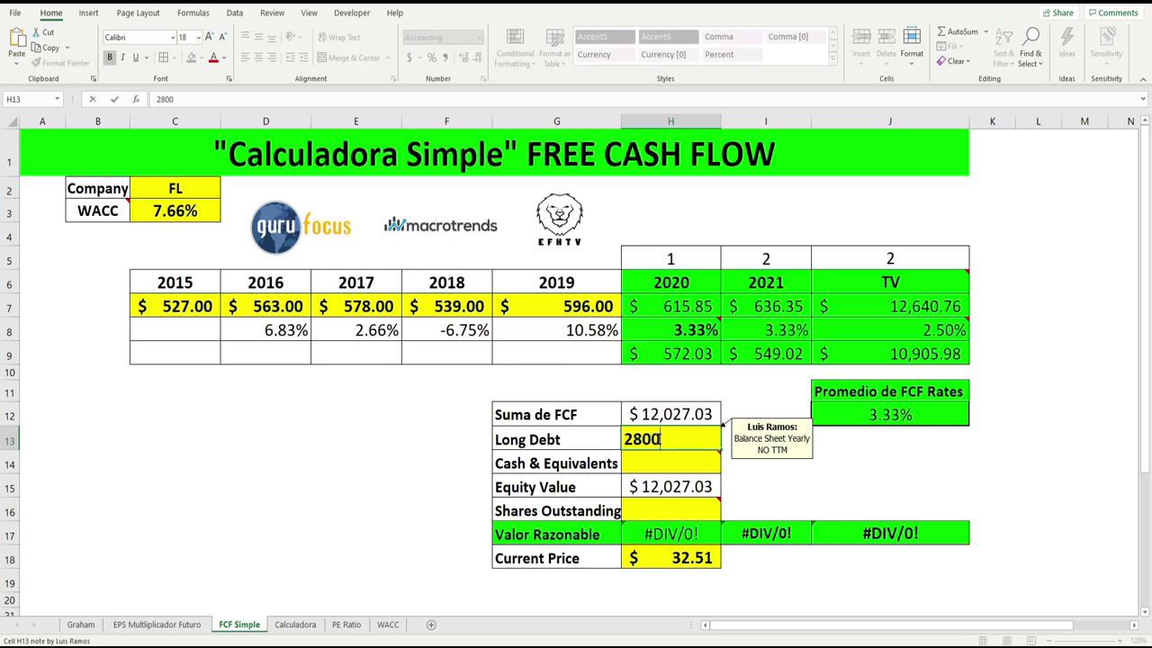
{"action": "key", "text": "Return"}
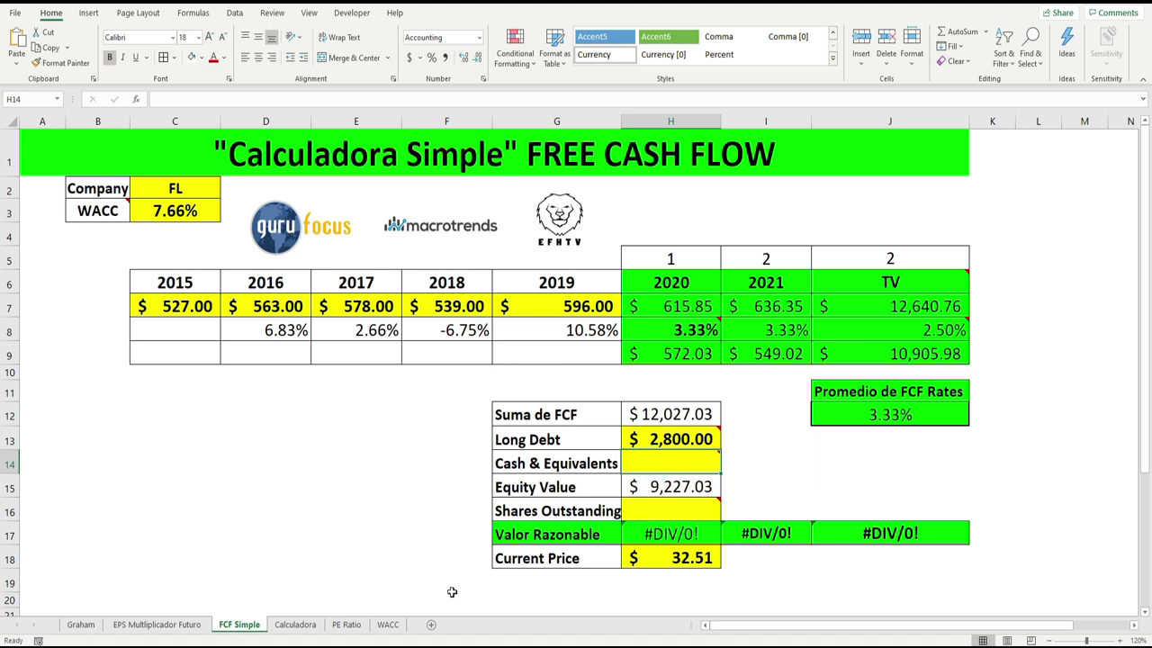
- Switch to Fidelity's balance sheet, outline the 2019 column in green and circle its Cash and Short-Term Investments figure
{"action": "left_click", "coordinate": [425, 603]}
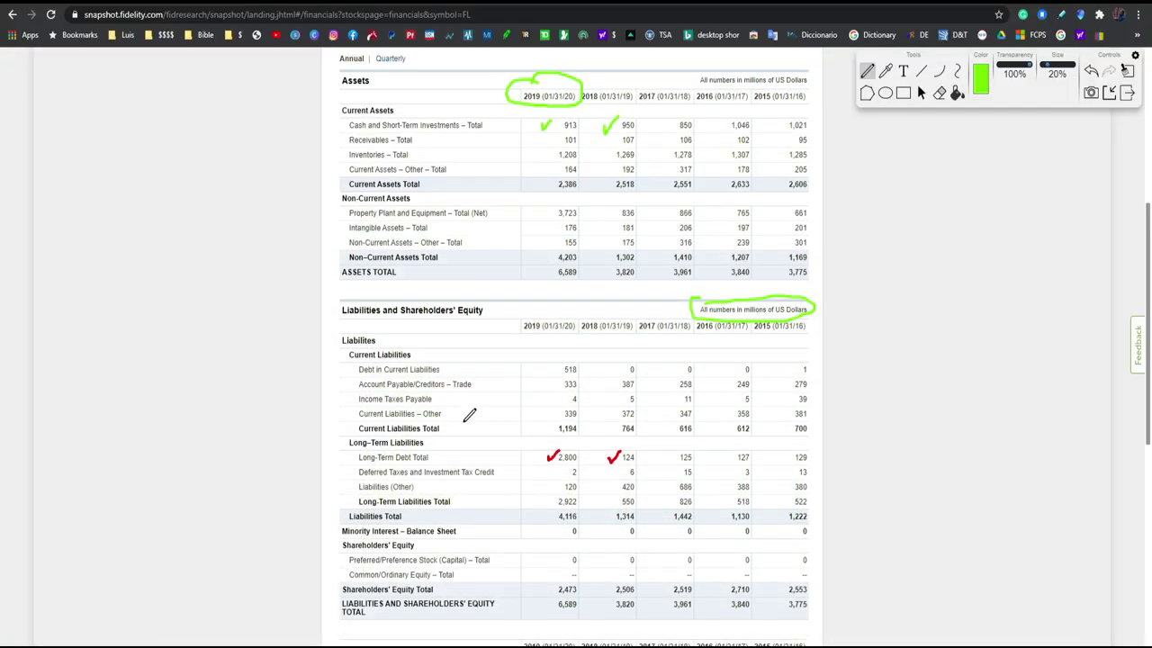
{"action": "scroll", "coordinate": [469, 413], "scroll_direction": "up", "scroll_amount": 3}
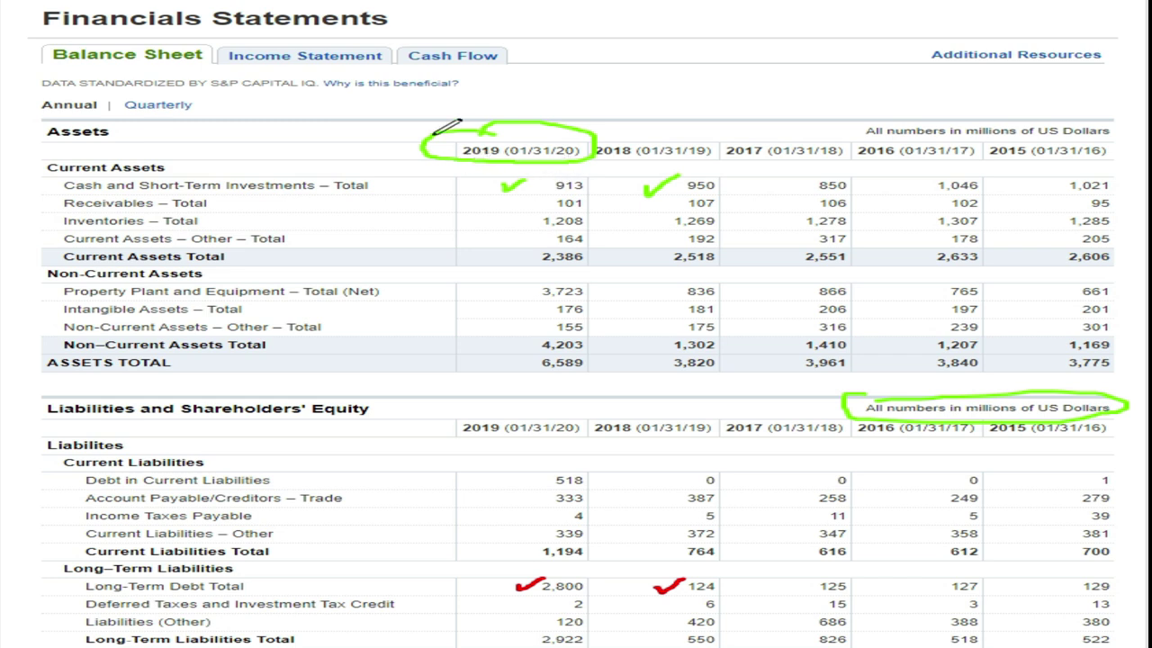
{"action": "left_click", "coordinate": [463, 185]}
{"action": "mouse_move", "coordinate": [463, 184]}
{"action": "left_mouse_down"}
{"action": "mouse_move", "coordinate": [458, 616]}
{"action": "mouse_move", "coordinate": [592, 616]}
{"action": "mouse_move", "coordinate": [624, 576]}
{"action": "mouse_move", "coordinate": [641, 433]}
{"action": "mouse_move", "coordinate": [617, 392]}
{"action": "mouse_move", "coordinate": [619, 166]}
{"action": "left_mouse_up"}
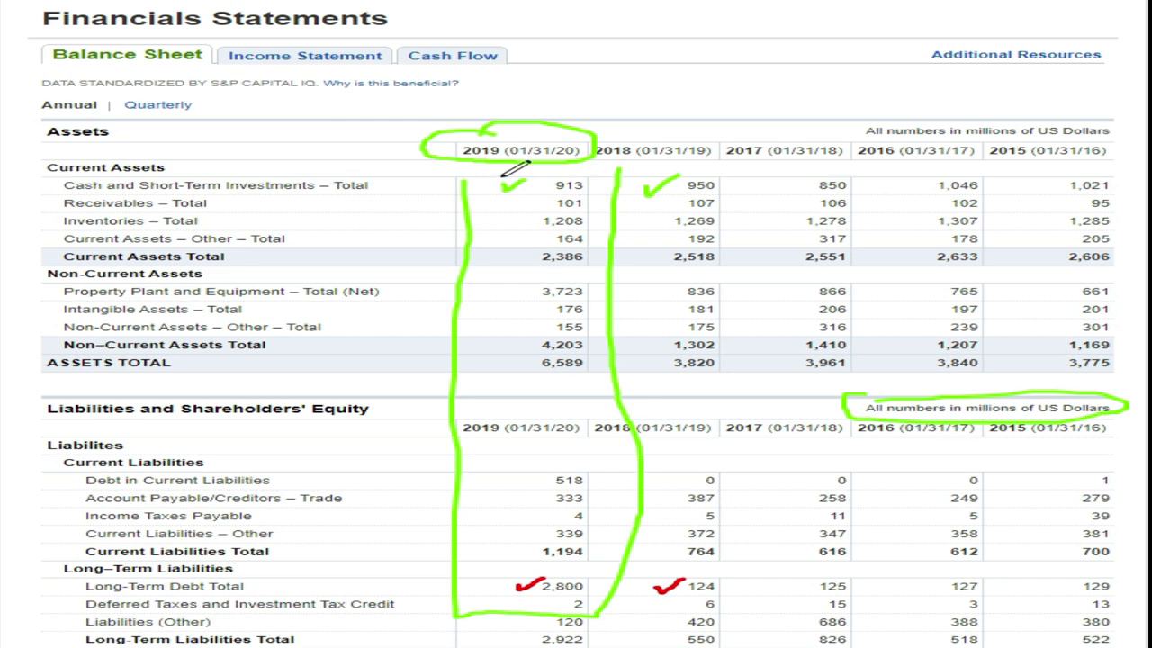
{"action": "mouse_move", "coordinate": [552, 177]}
{"action": "left_mouse_down"}
{"action": "mouse_move", "coordinate": [558, 189]}
{"action": "mouse_move", "coordinate": [585, 176]}
{"action": "left_mouse_up"}
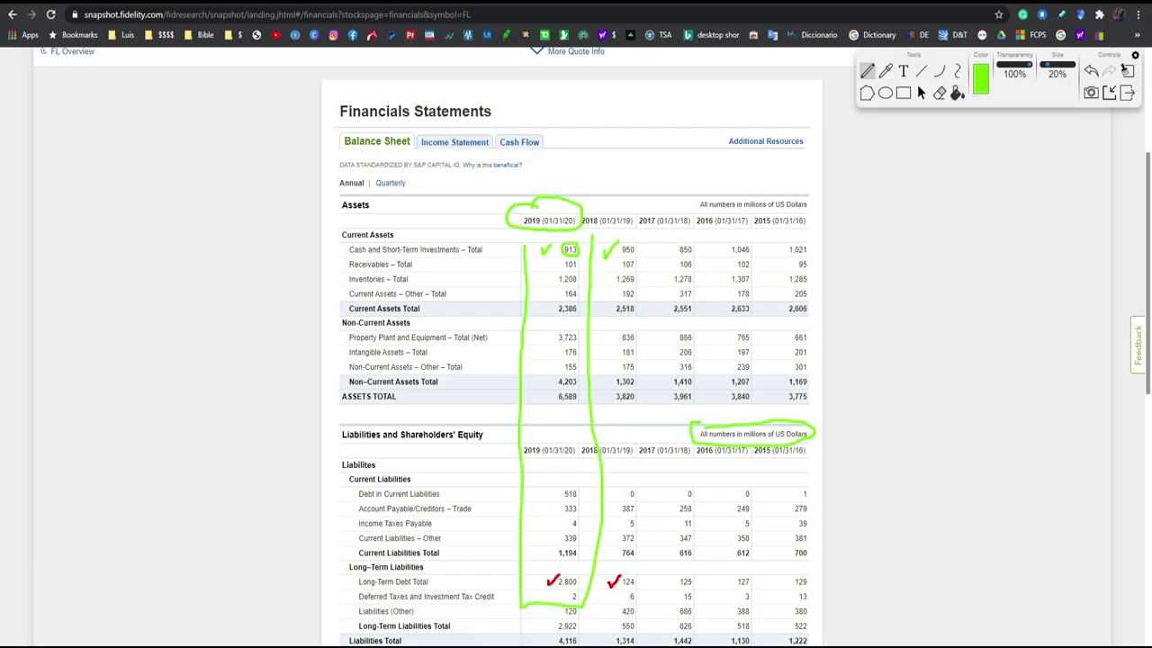
- Switch to Excel and enter 913 as Cash & Equivalents in cell H14
{"action": "key", "text": "alt+Tab"}
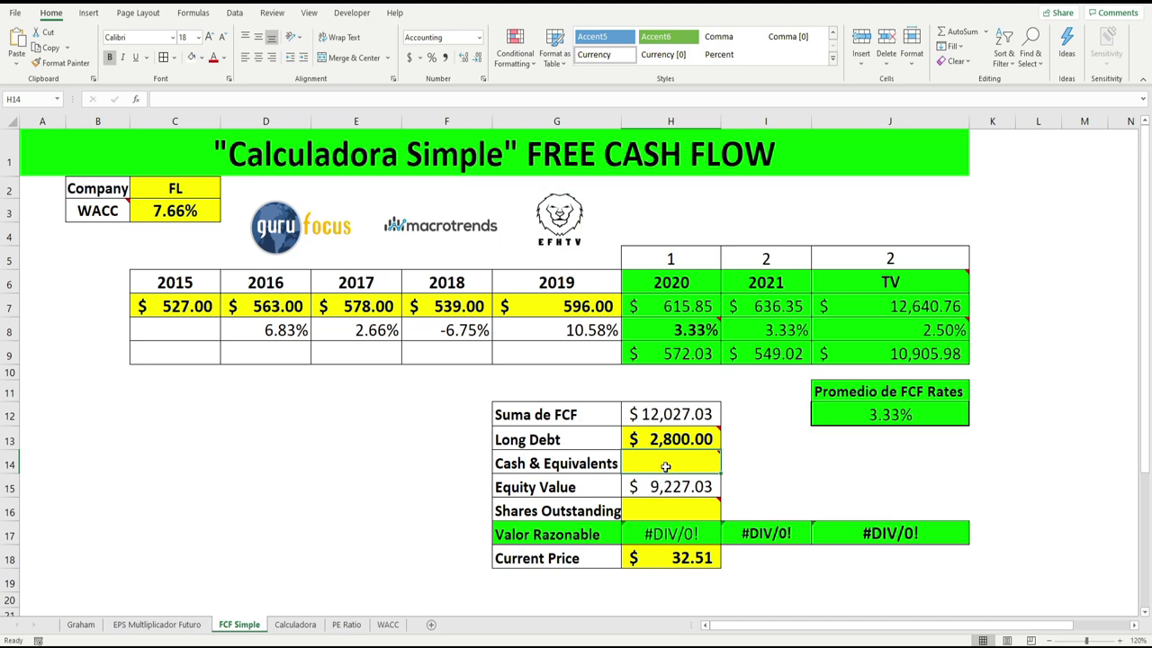
{"action": "left_click", "coordinate": [664, 467]}
{"action": "type", "text": "91"}
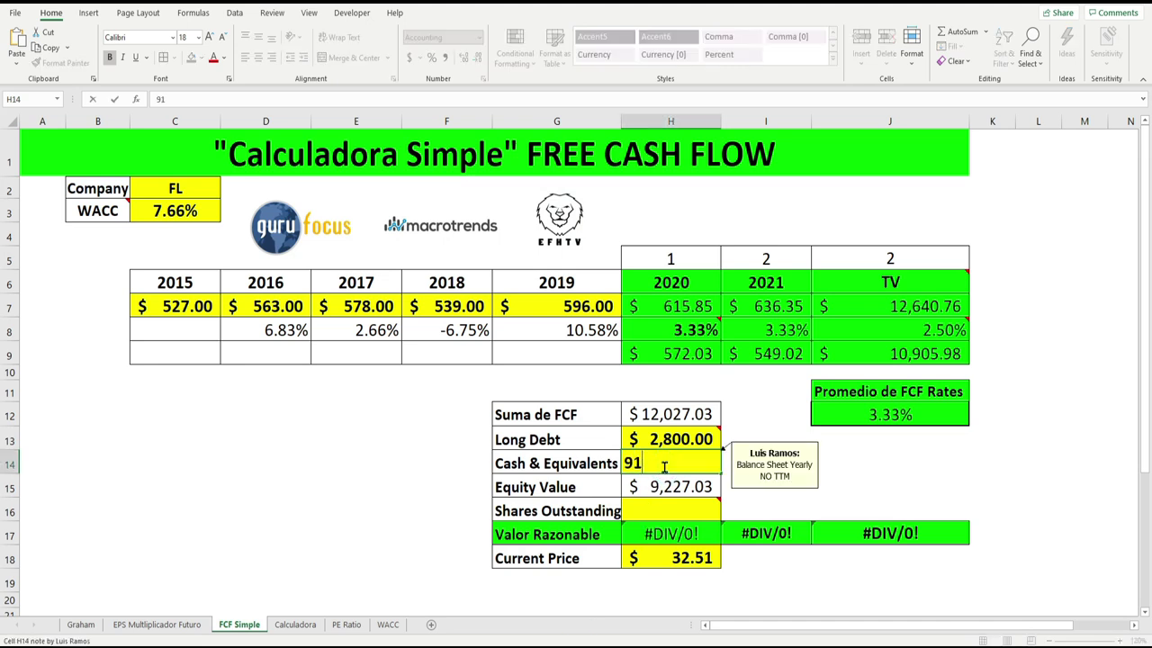
{"action": "type", "text": "3"}
{"action": "key", "text": "Return"}
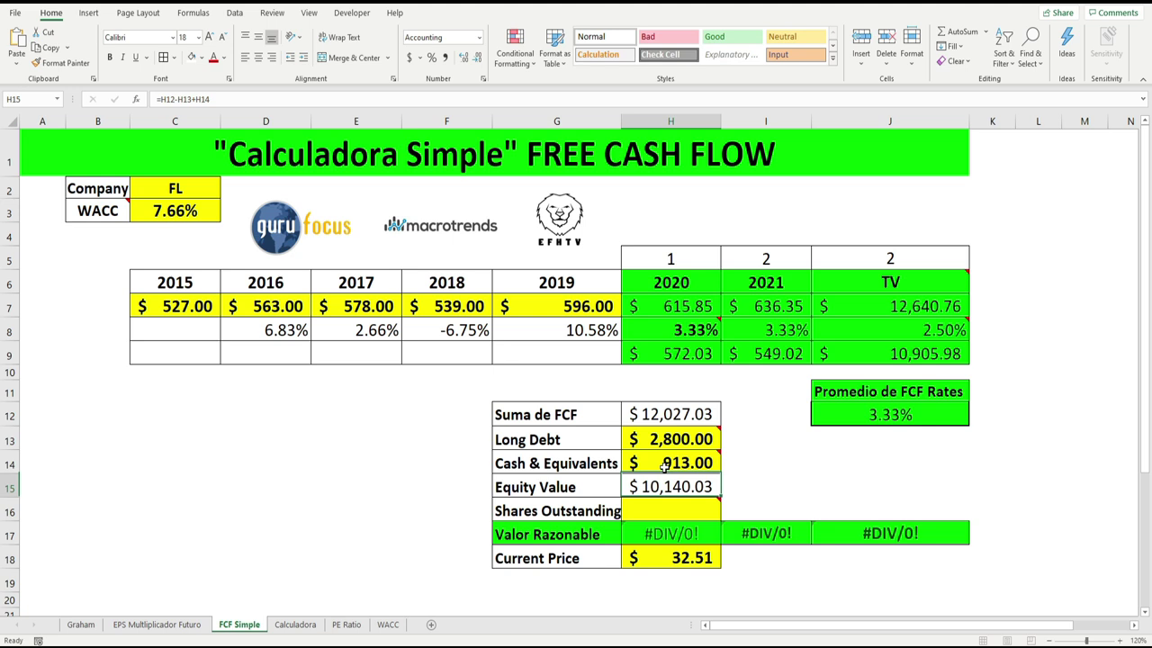
- Switch to Yahoo Finance in Chrome, close the drawing overlay and find Shares Outstanding in Foot Locker's statistics
{"action": "left_click", "coordinate": [673, 509]}
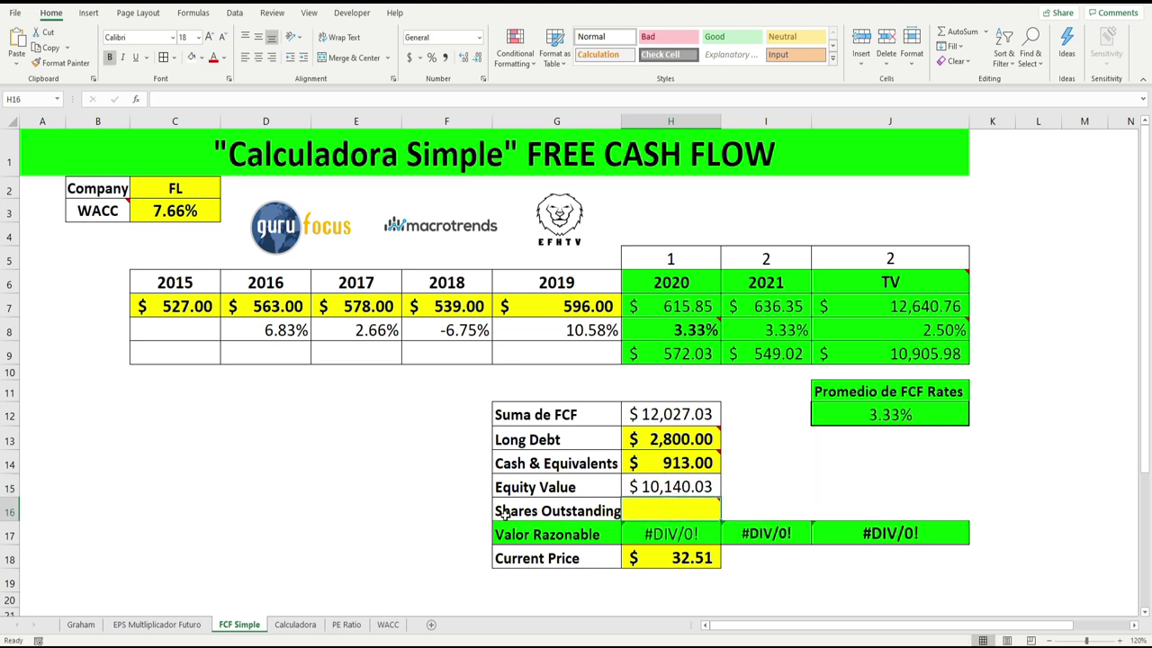
{"action": "mouse_move", "coordinate": [410, 641]}
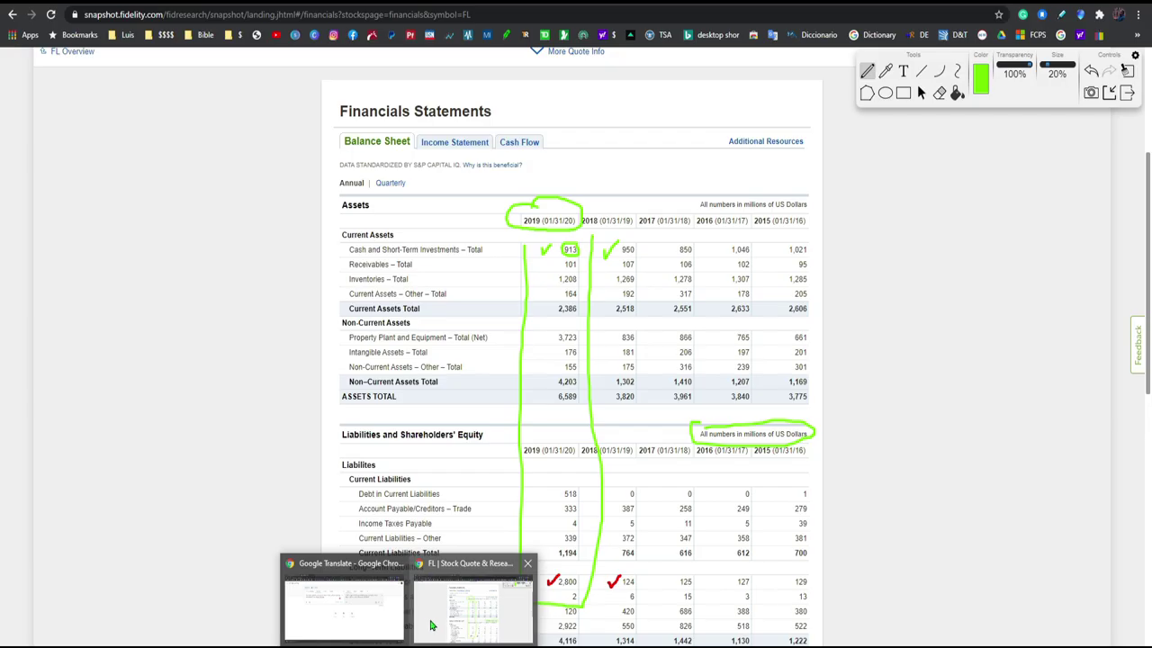
{"action": "left_click", "coordinate": [430, 624]}
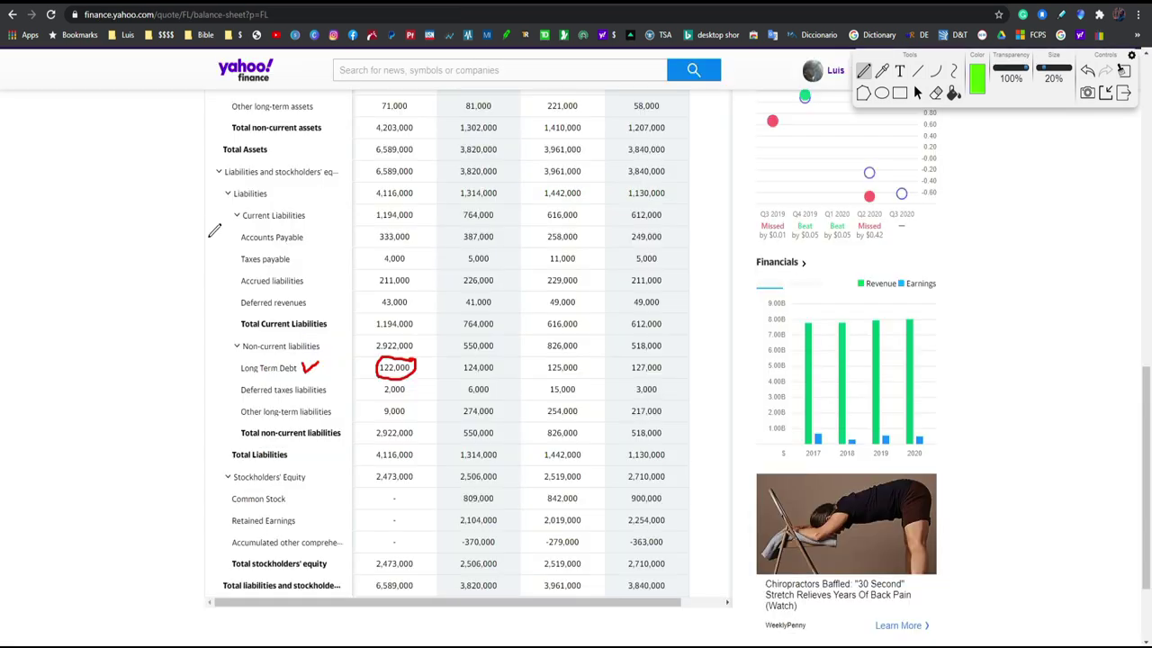
{"action": "scroll", "coordinate": [207, 242], "scroll_direction": "up", "scroll_amount": 10}
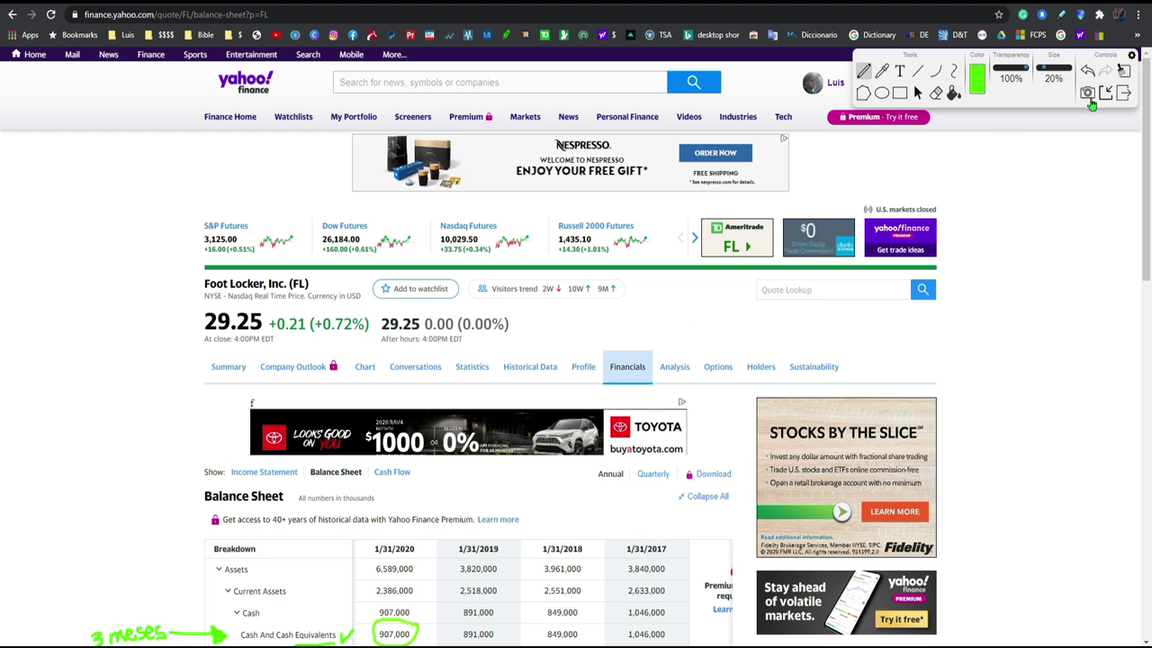
{"action": "left_click", "coordinate": [1122, 93]}
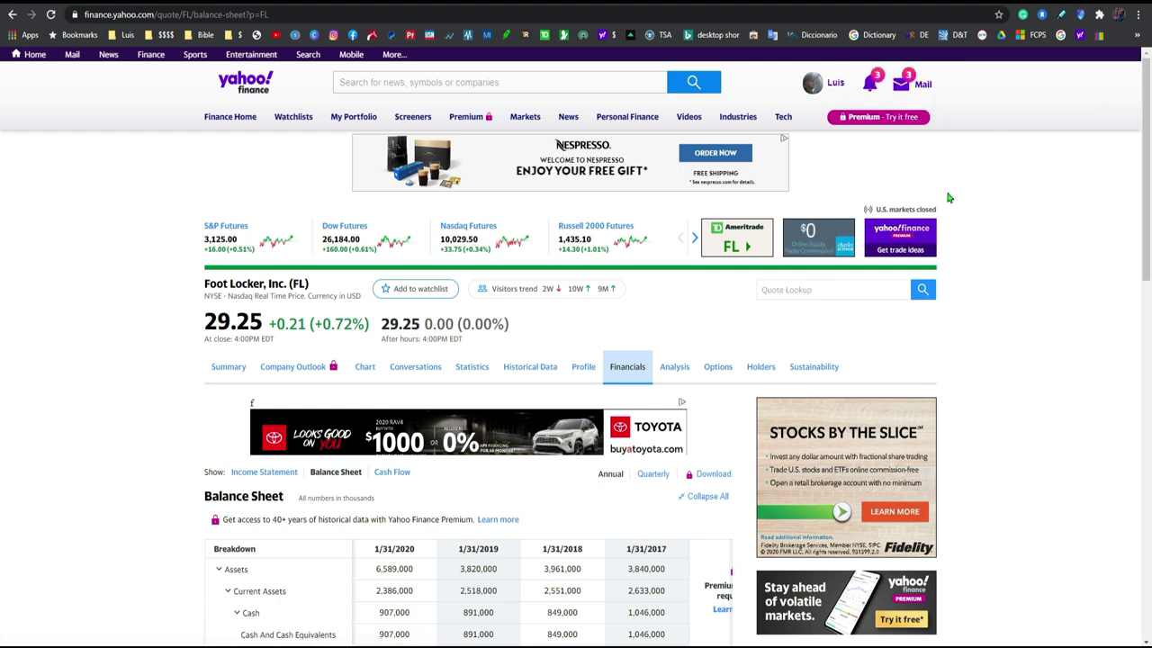
{"action": "left_click", "coordinate": [472, 365]}
{"action": "scroll", "coordinate": [264, 423], "scroll_direction": "down", "scroll_amount": 3}
{"action": "scroll", "coordinate": [263, 423], "scroll_direction": "down", "scroll_amount": 5}
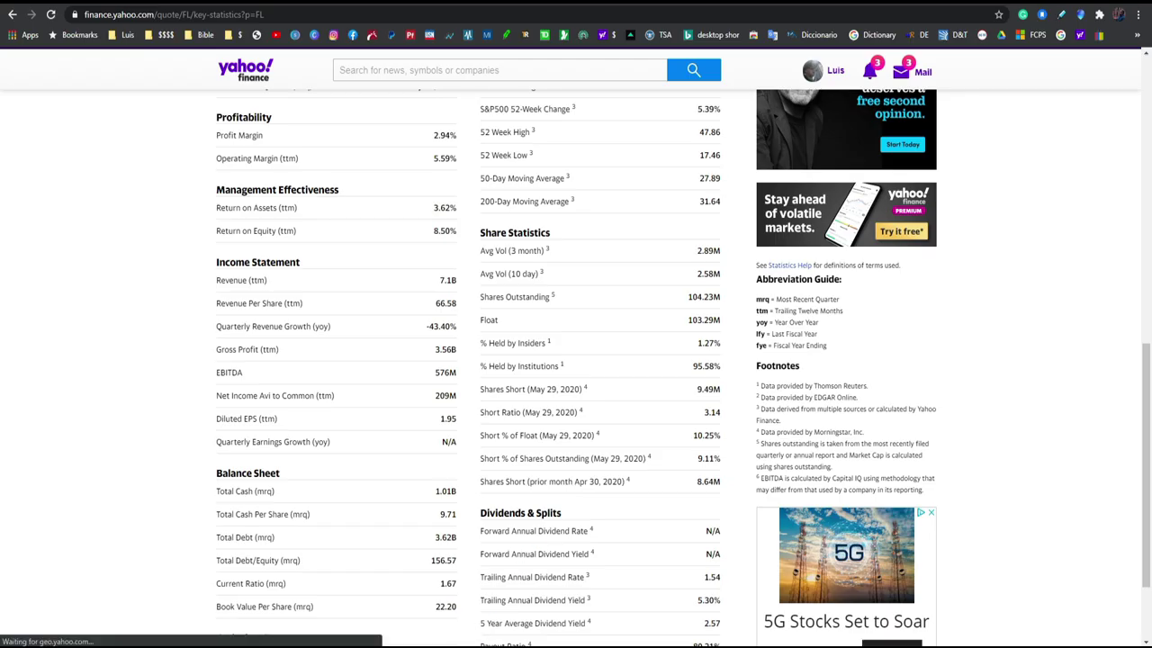
- Switch to Excel and enter 104.23 as Shares Outstanding in cell H16
{"action": "key", "text": "alt+Tab"}
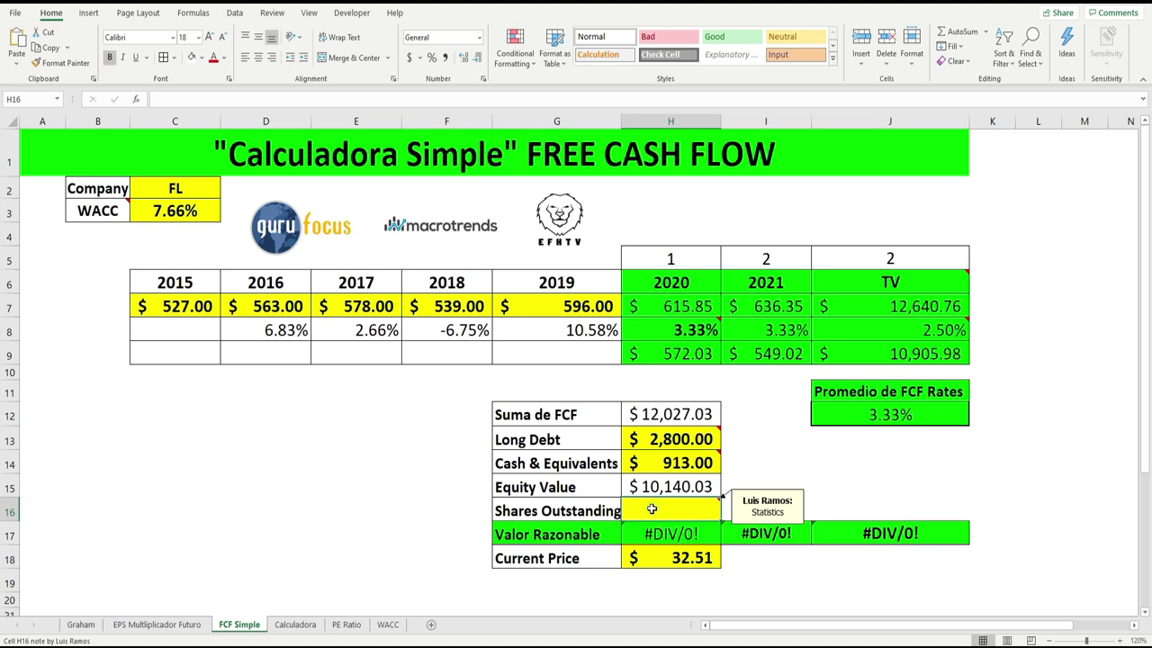
{"action": "type", "text": "104"}
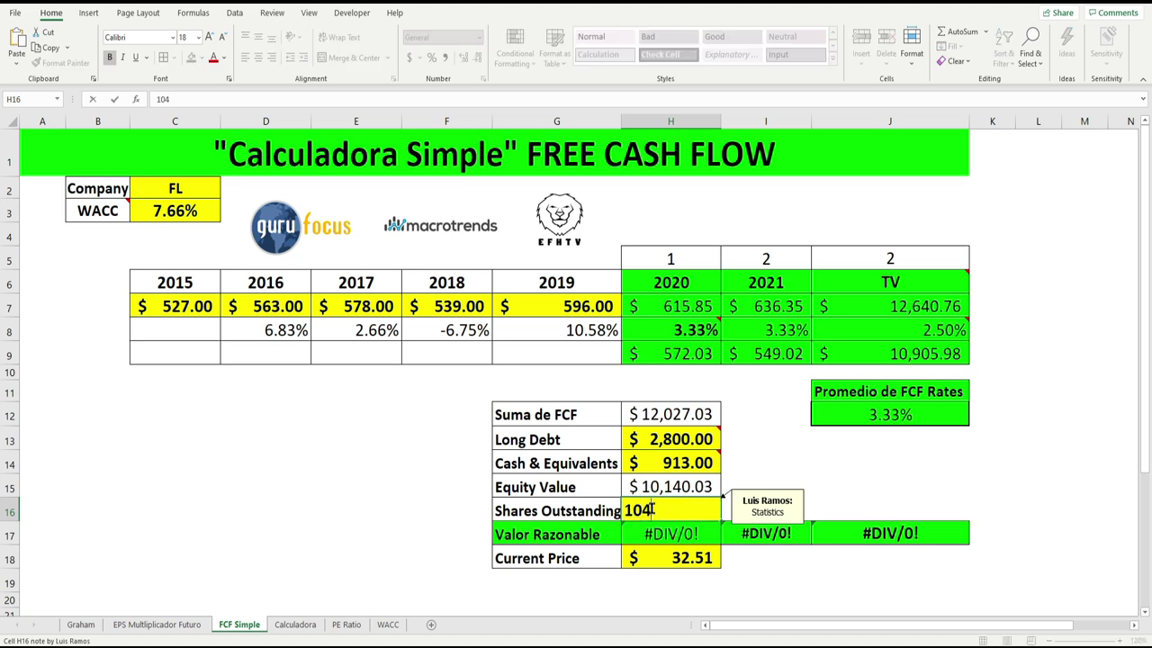
{"action": "type", "text": ".23"}
{"action": "key", "text": "Return"}
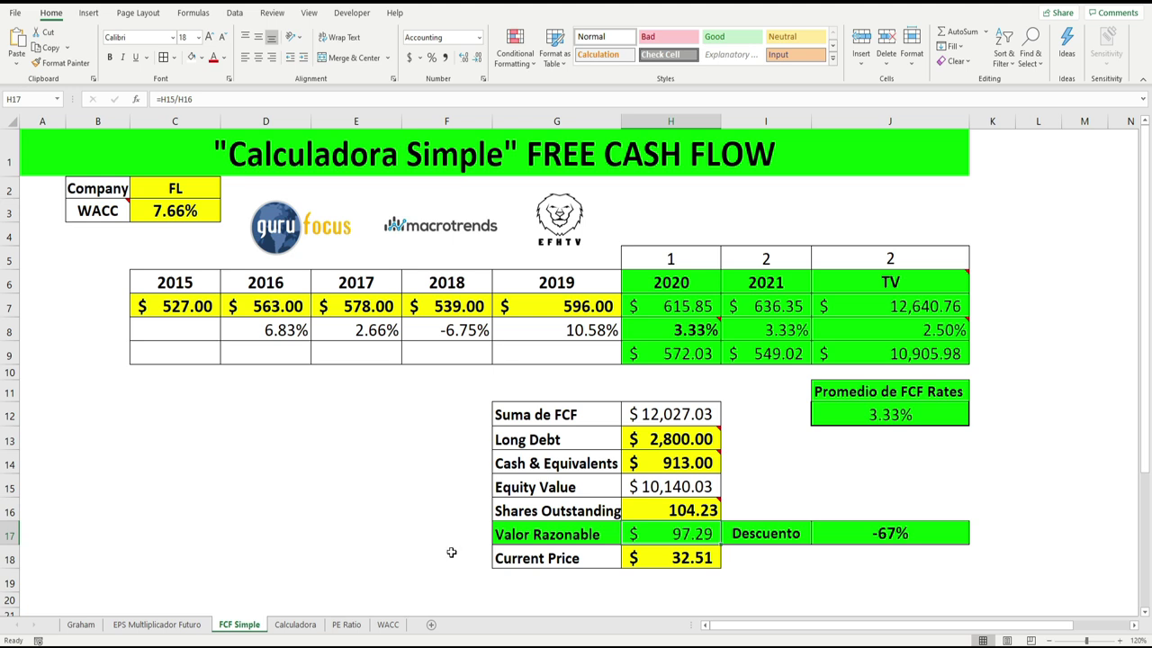
- Compare the current price with the one on the EPS Multiplicador Futuro sheet, and examine FCF Simple's Valor Razonable and average FCF rate
{"action": "left_click", "coordinate": [698, 559]}
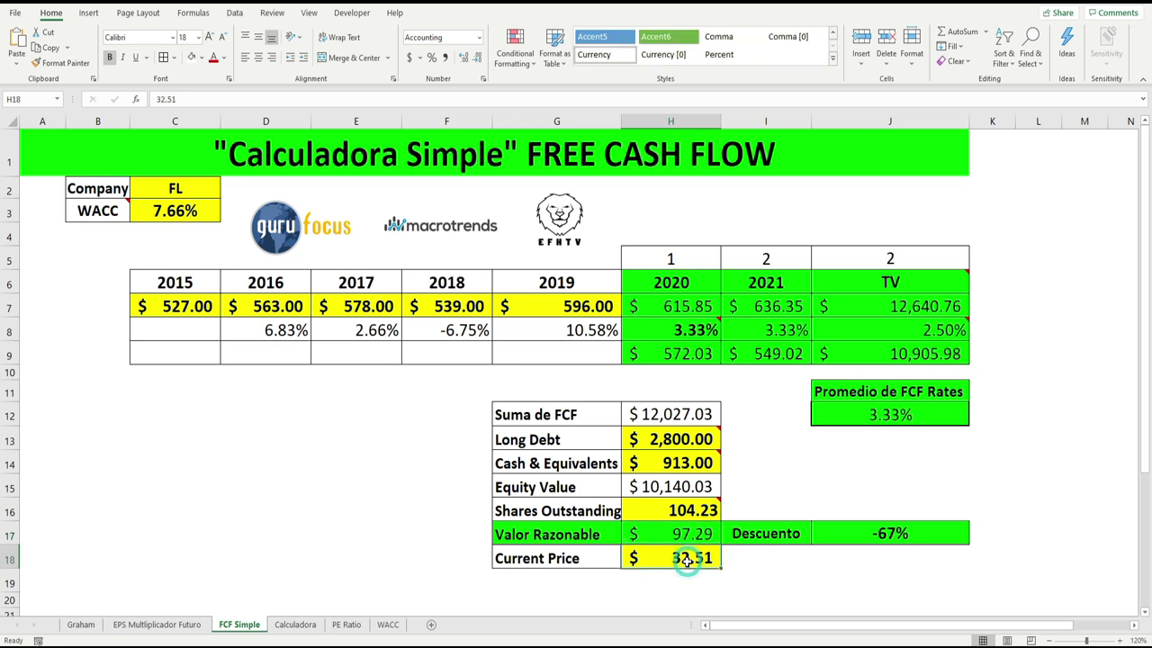
{"action": "left_click", "coordinate": [164, 627]}
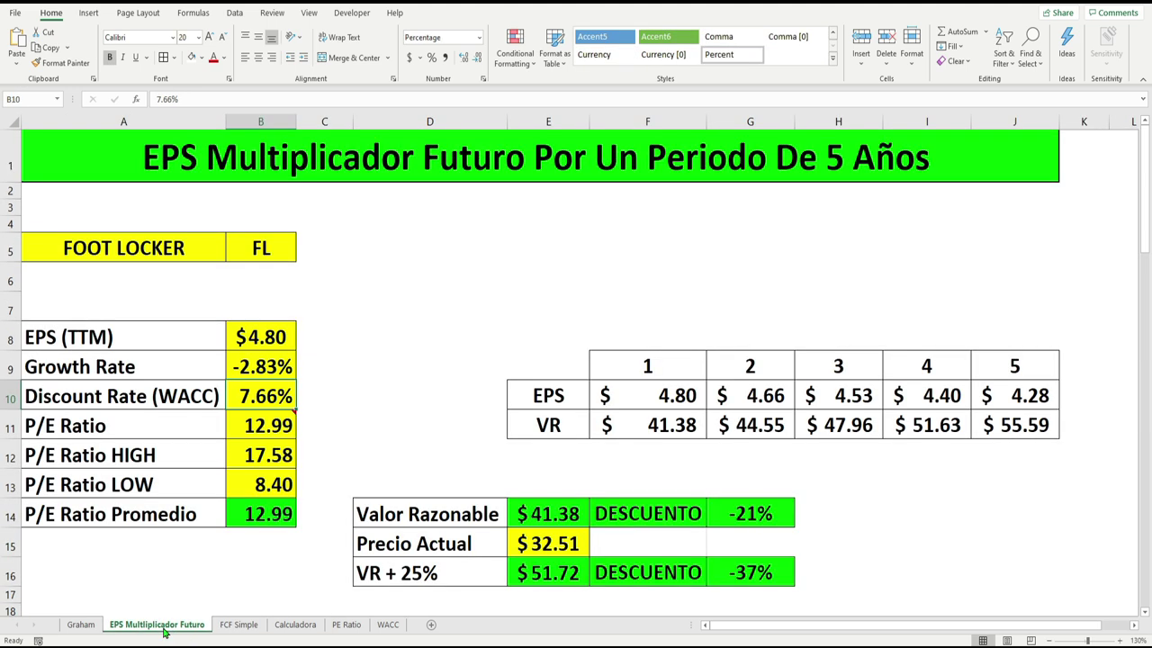
{"action": "left_click", "coordinate": [555, 546]}
{"action": "left_click", "coordinate": [238, 623]}
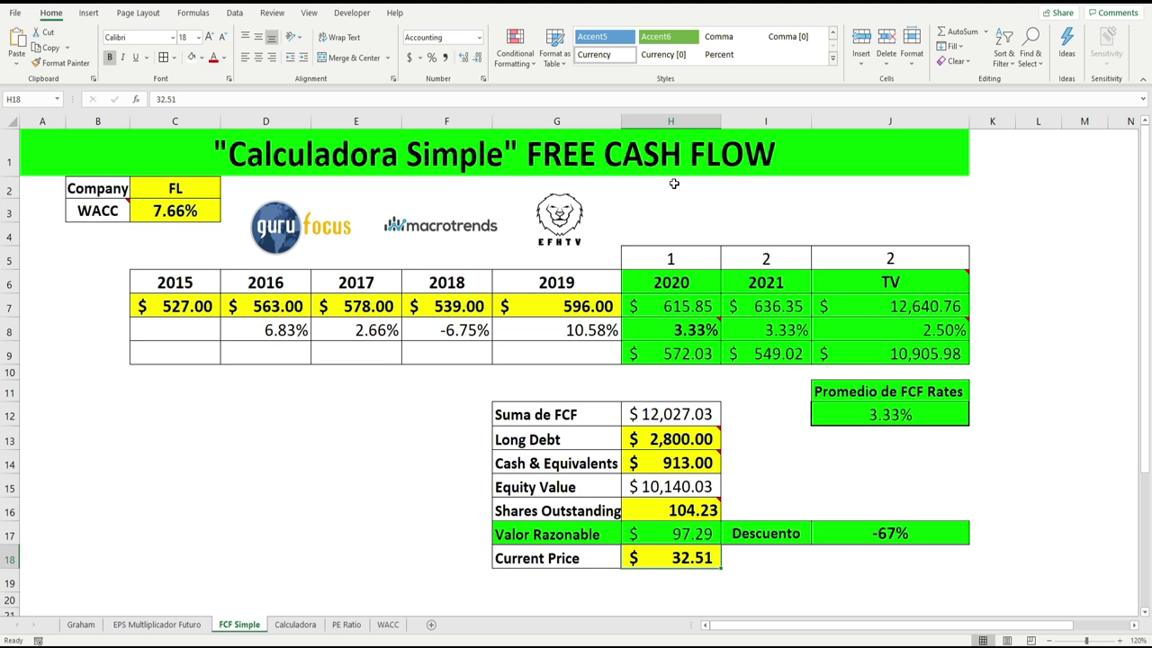
{"action": "left_click", "coordinate": [635, 535]}
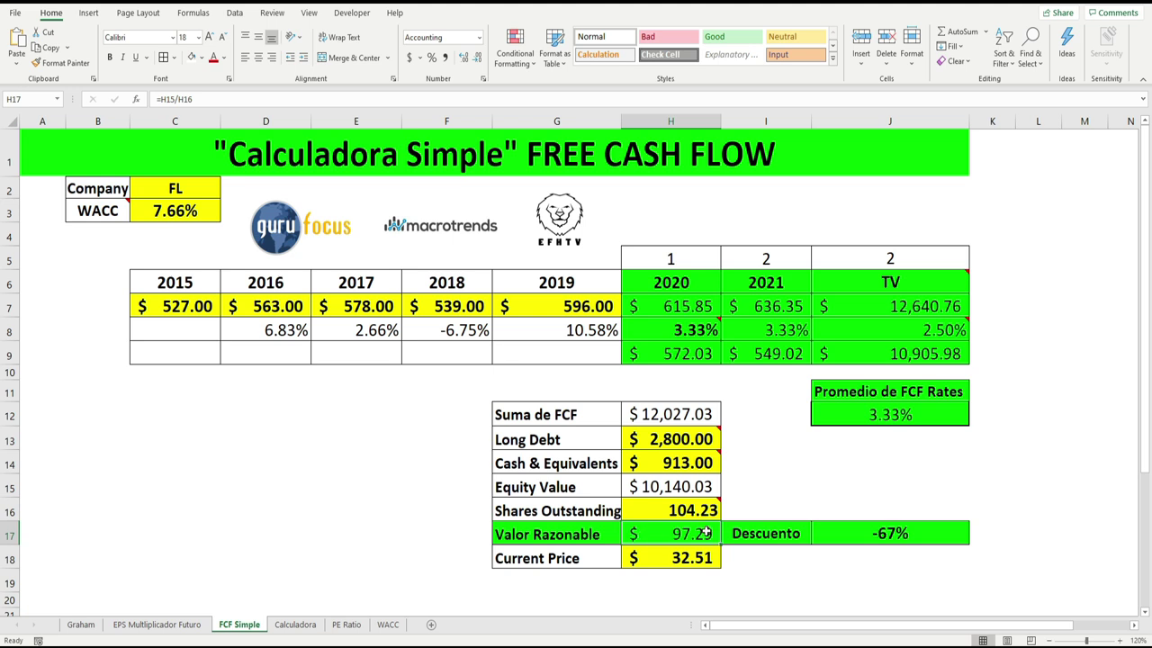
{"action": "left_click", "coordinate": [897, 414]}
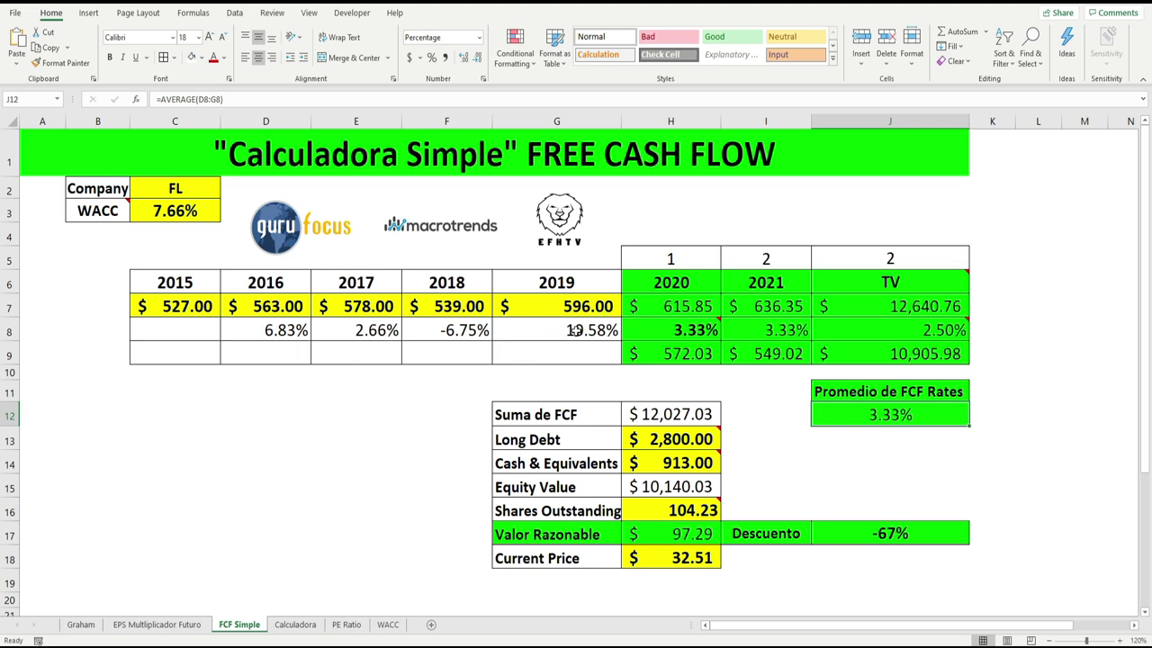
- Set the 2020 growth rate in cell H8 to -10%
{"action": "mouse_move", "coordinate": [682, 331]}
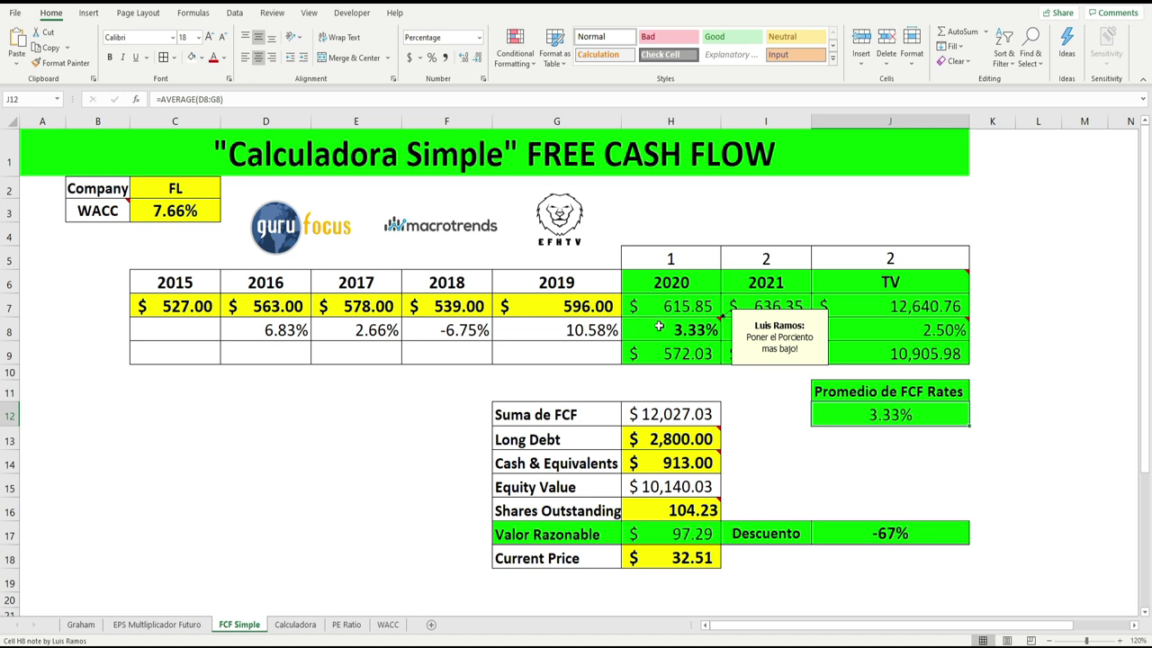
{"action": "left_click", "coordinate": [658, 327]}
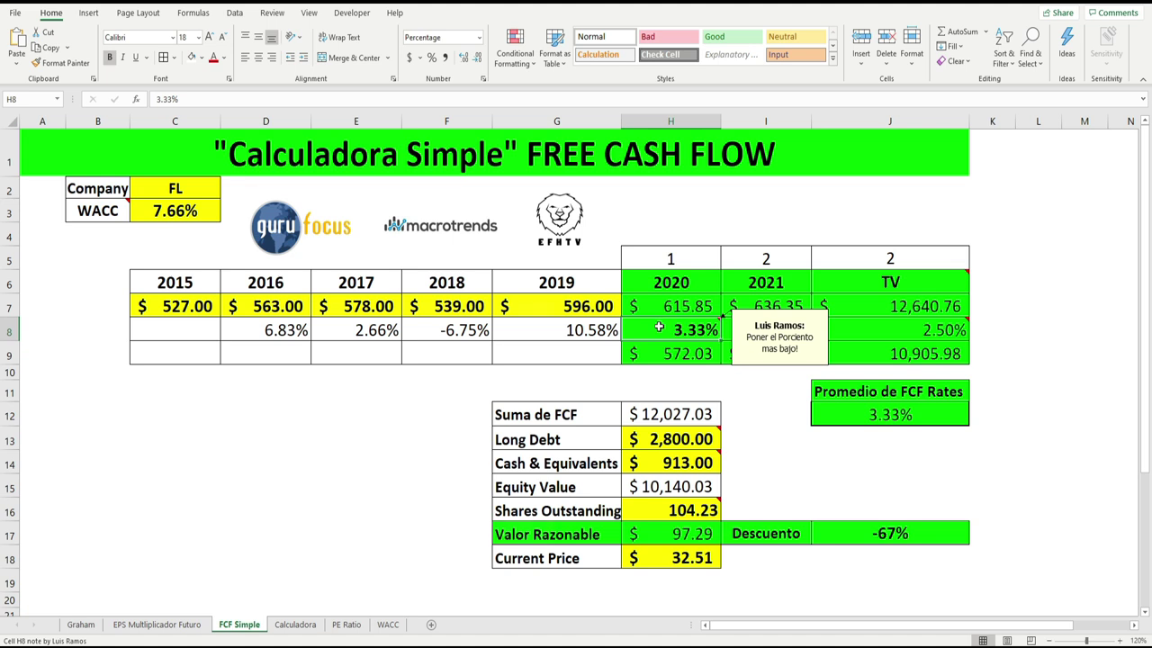
{"action": "type", "text": "-"}
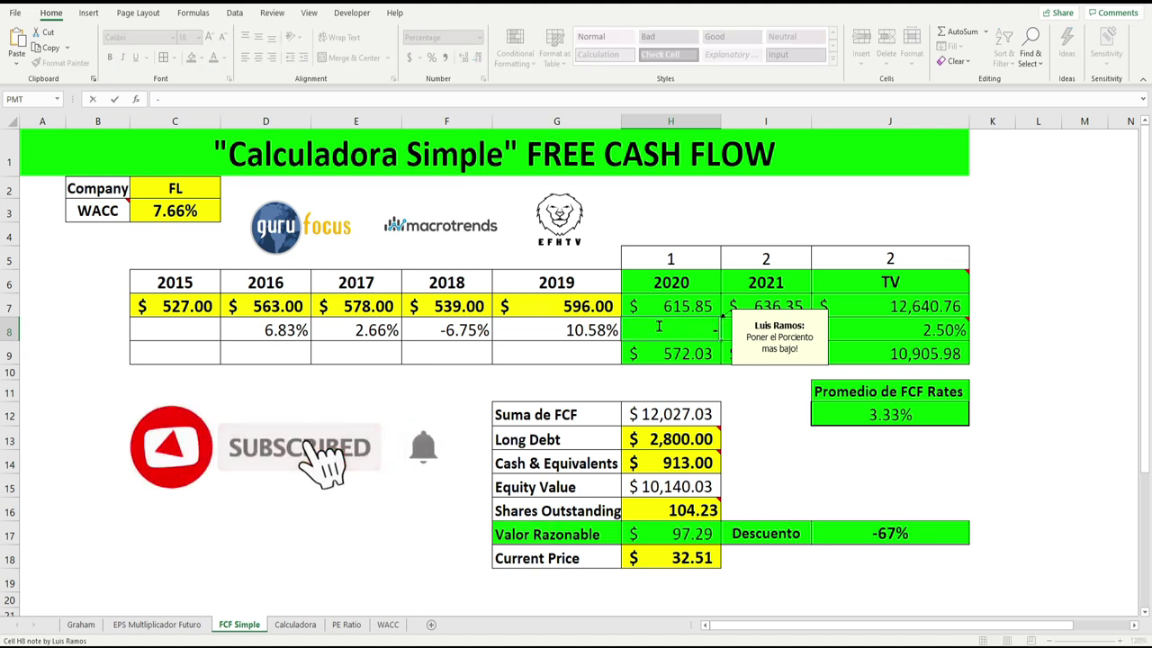
{"action": "type", "text": "10"}
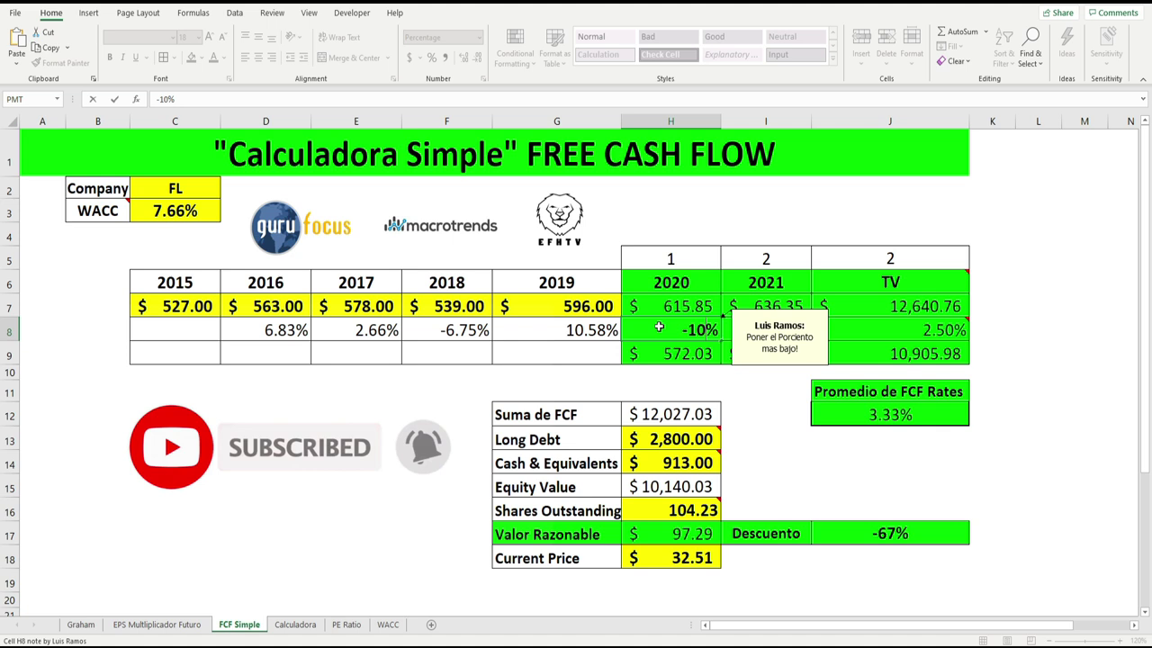
{"action": "key", "text": "Return"}
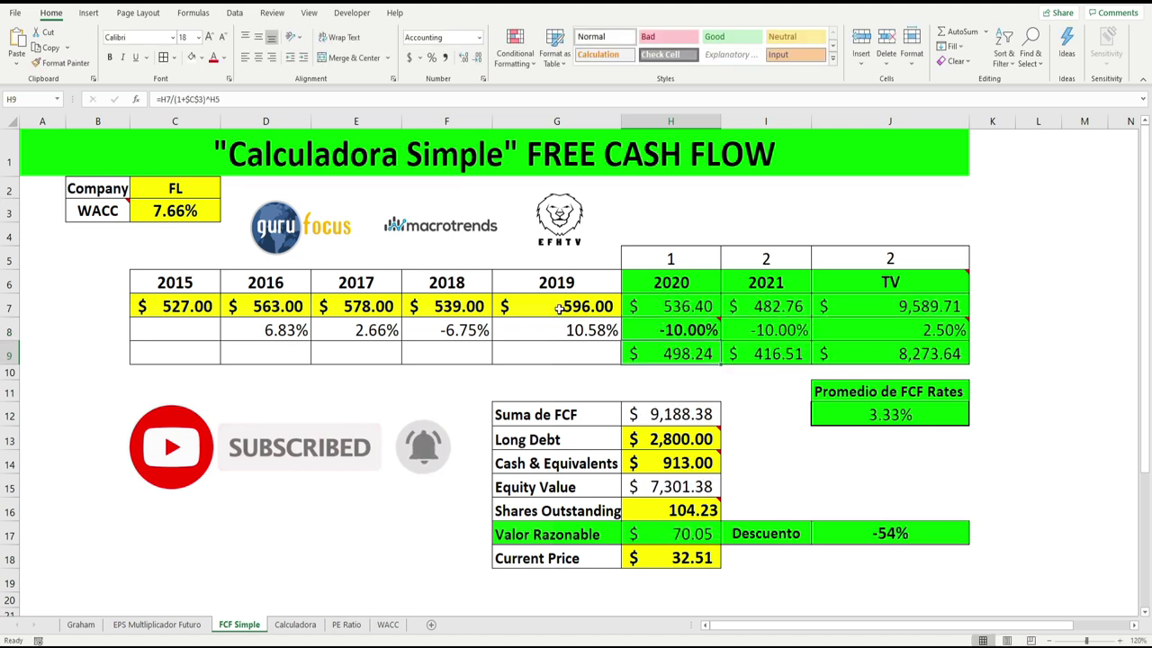
- Check the 2020 cash flow, Valor Razonable and average FCF rate, and set the growth rate in H8 back to 3.33%
{"action": "mouse_move", "coordinate": [656, 330]}
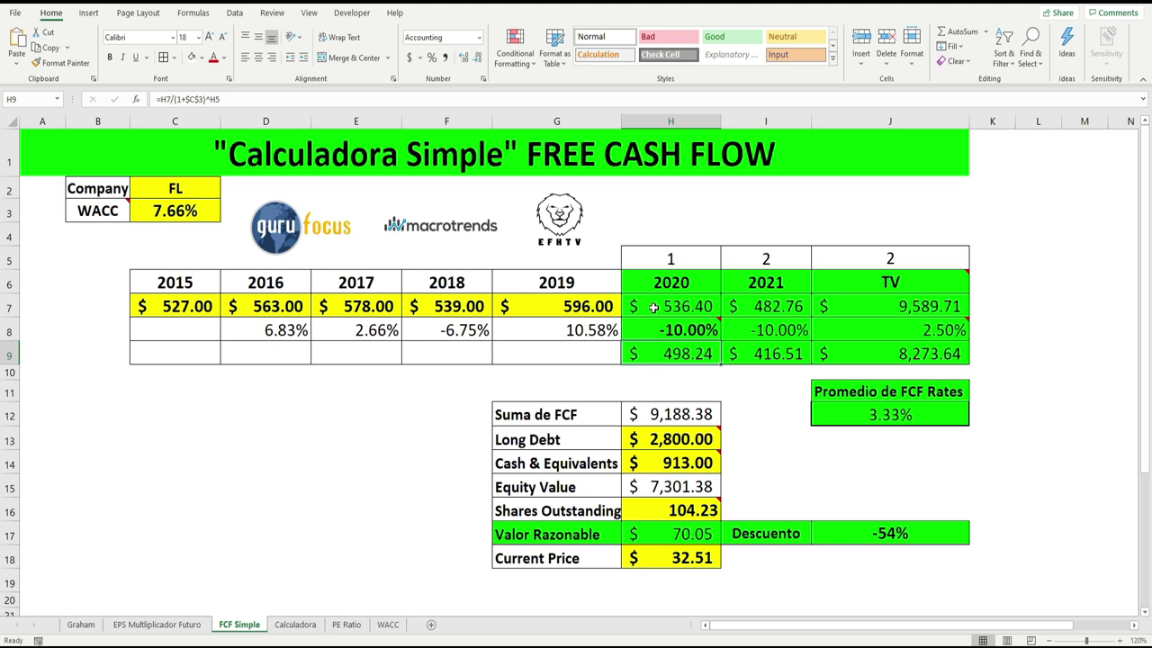
{"action": "left_click", "coordinate": [654, 307]}
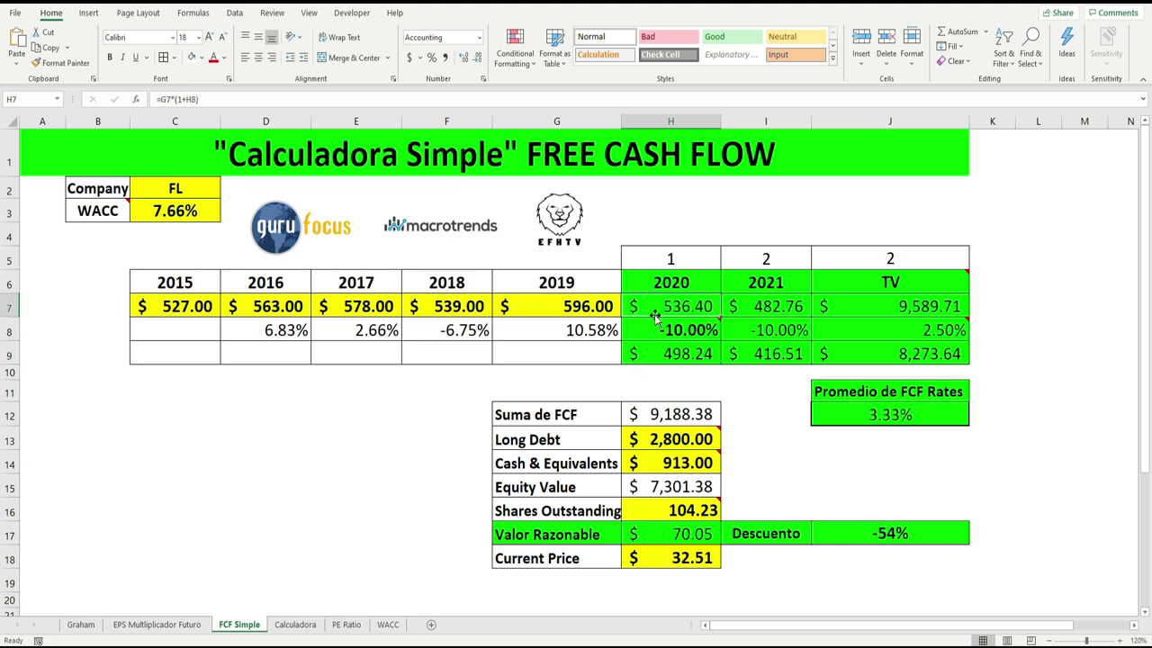
{"action": "left_click", "coordinate": [661, 537]}
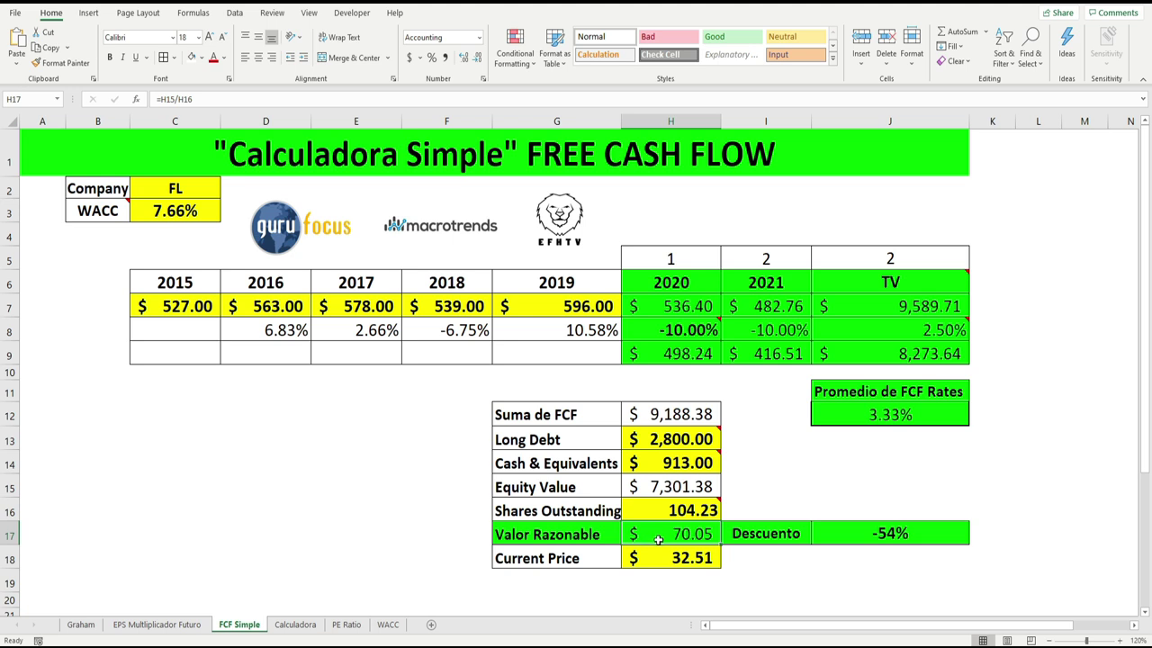
{"action": "left_click", "coordinate": [897, 415]}
{"action": "left_click", "coordinate": [666, 330]}
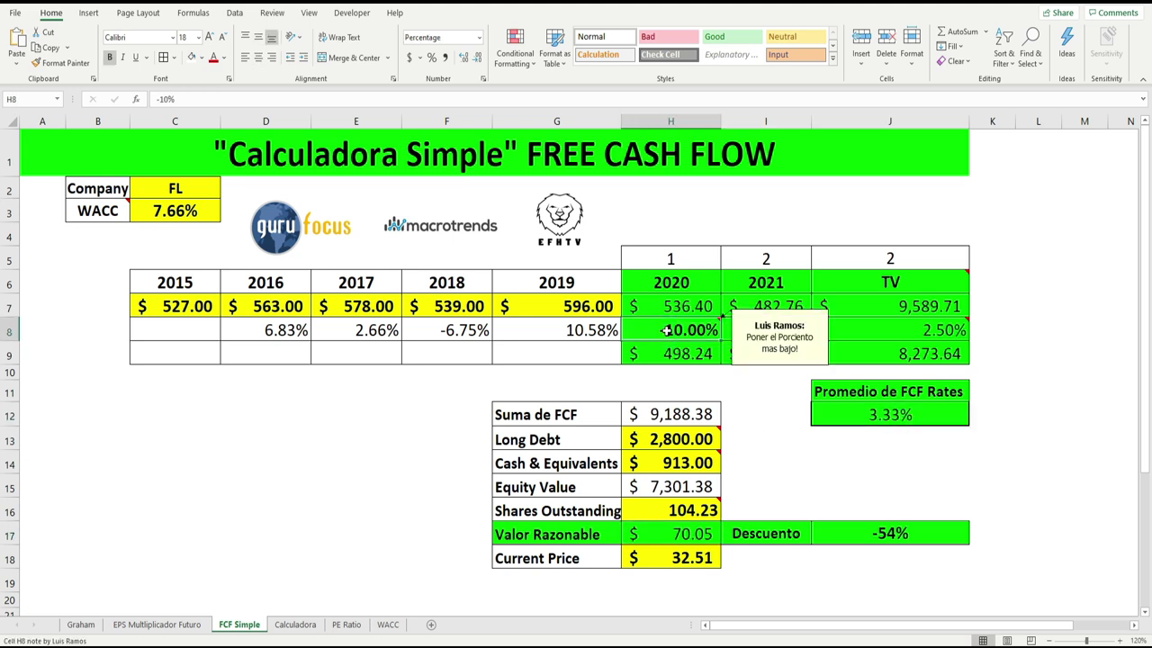
{"action": "type", "text": "3.33"}
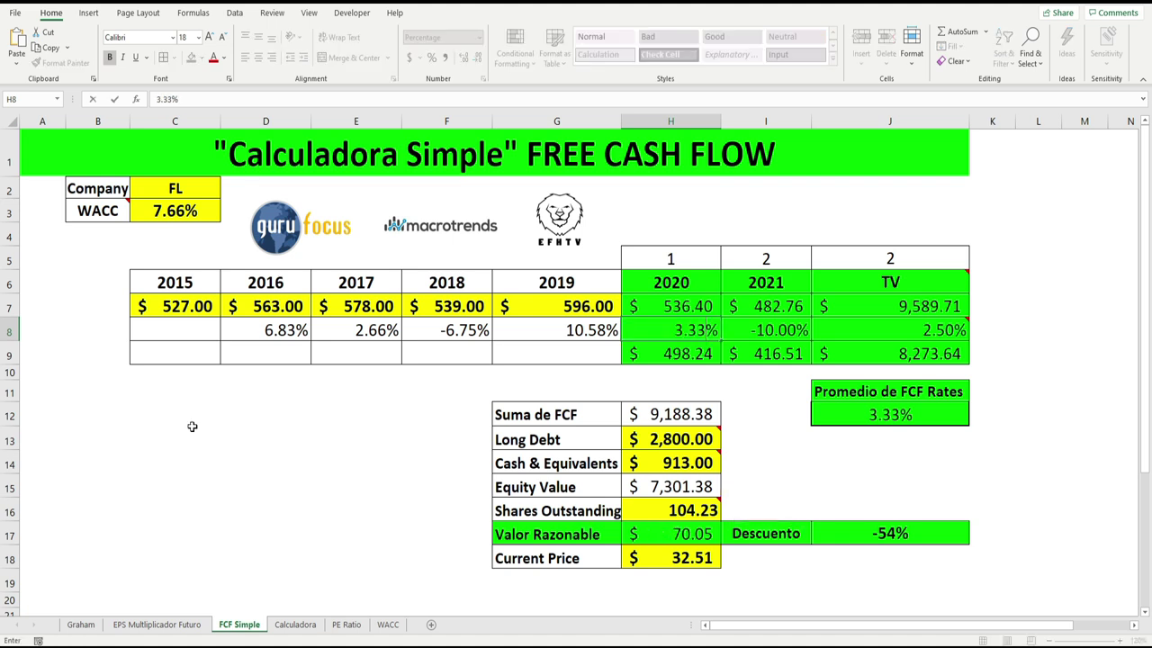
{"action": "key", "text": "Return"}
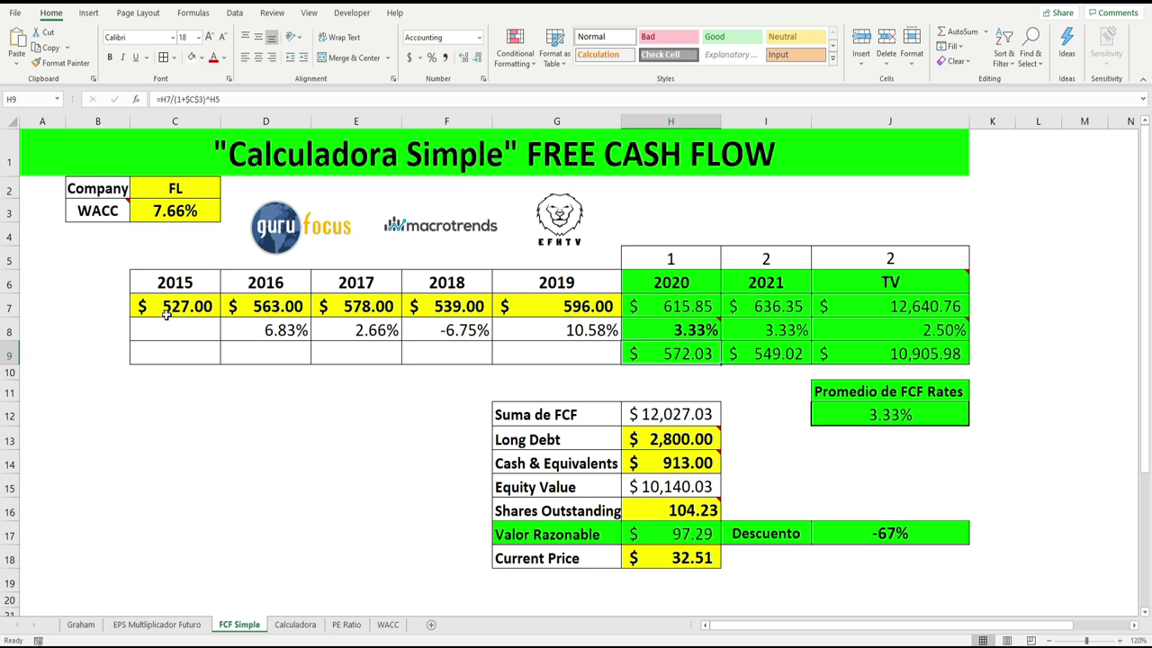
- Review the 2015 to 2019 free cash flows, the average FCF rate, the 2020 growth rate and the Valor Razonable
{"action": "left_click", "coordinate": [165, 309]}
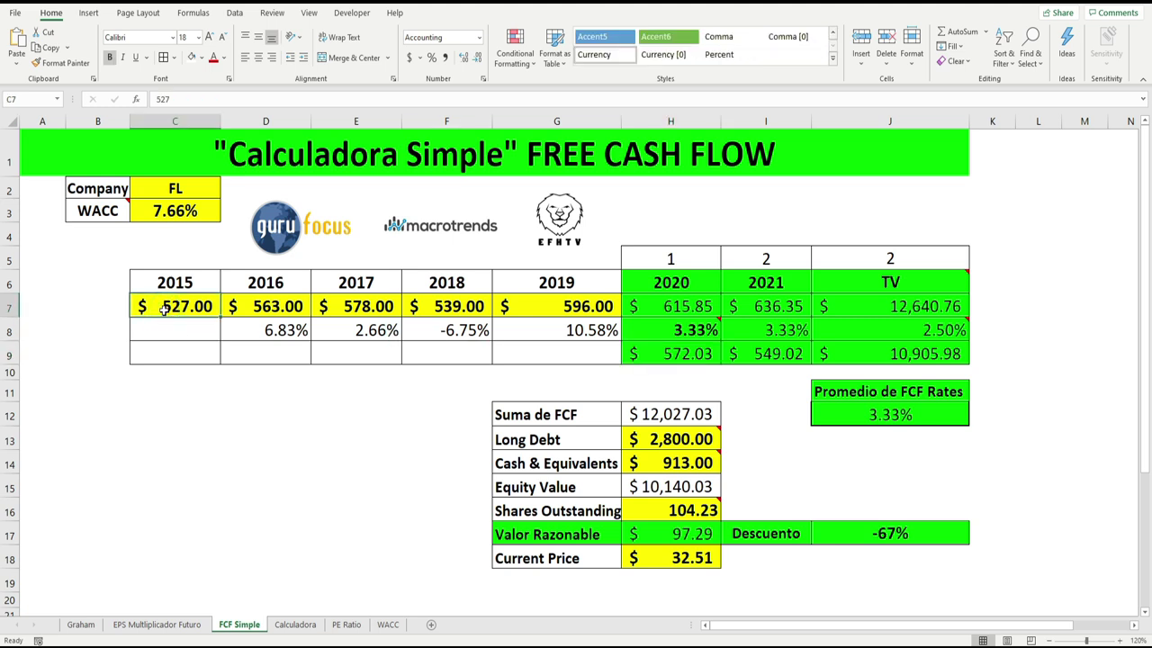
{"action": "left_click", "coordinate": [266, 306]}
{"action": "left_click", "coordinate": [367, 307]}
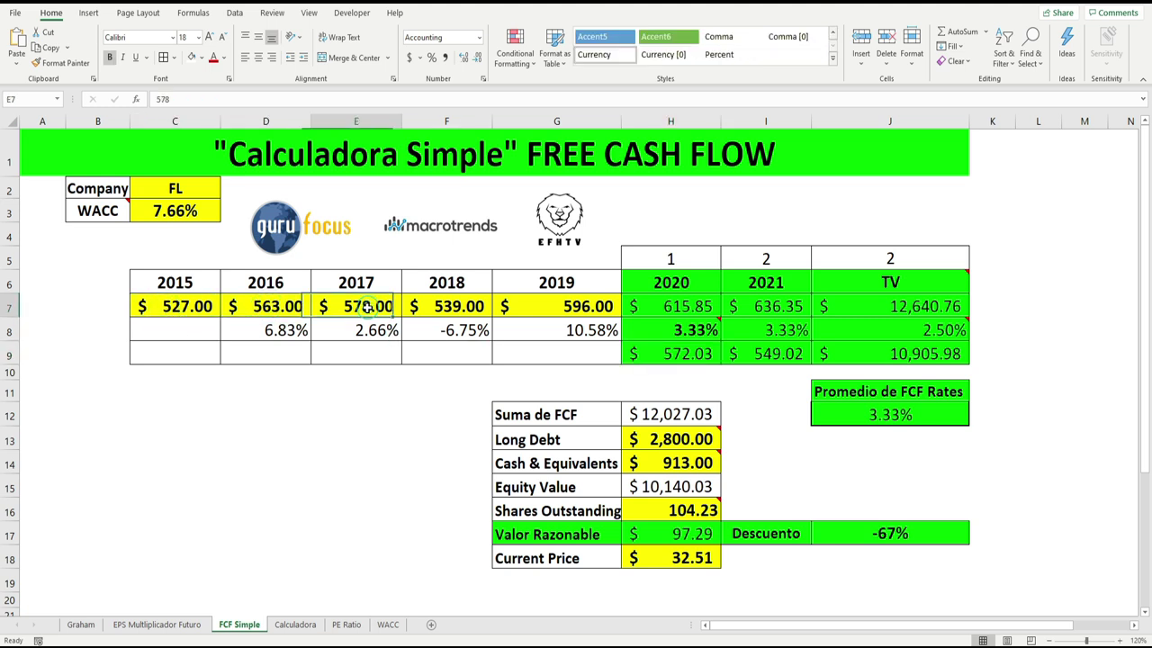
{"action": "left_click", "coordinate": [450, 307]}
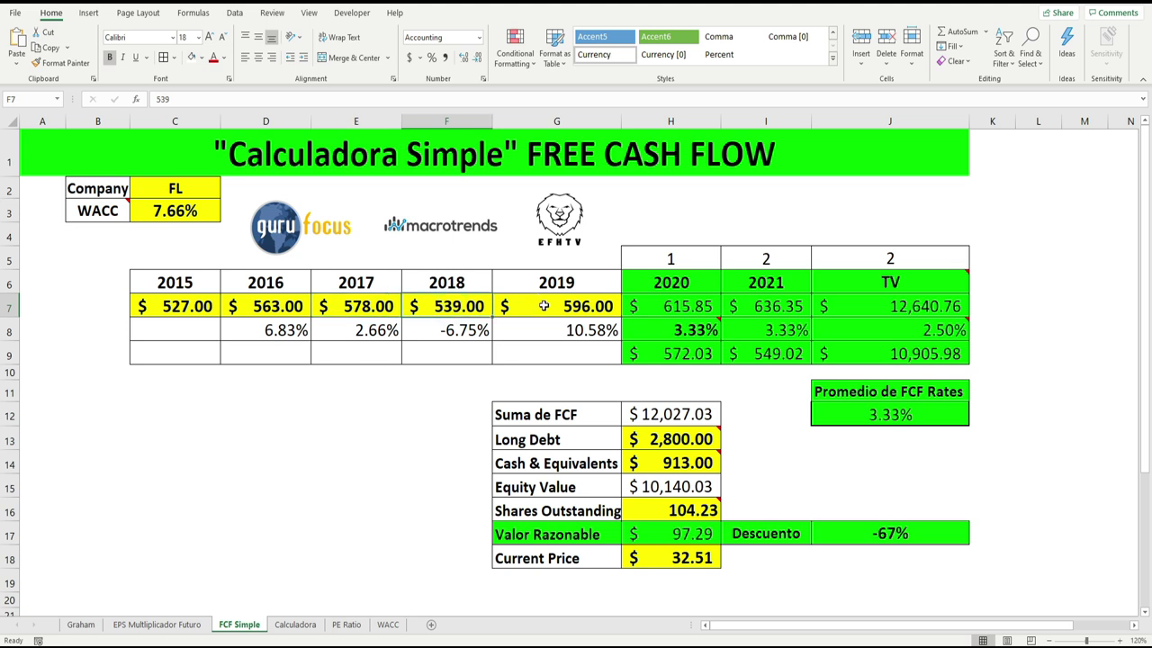
{"action": "left_click", "coordinate": [543, 306]}
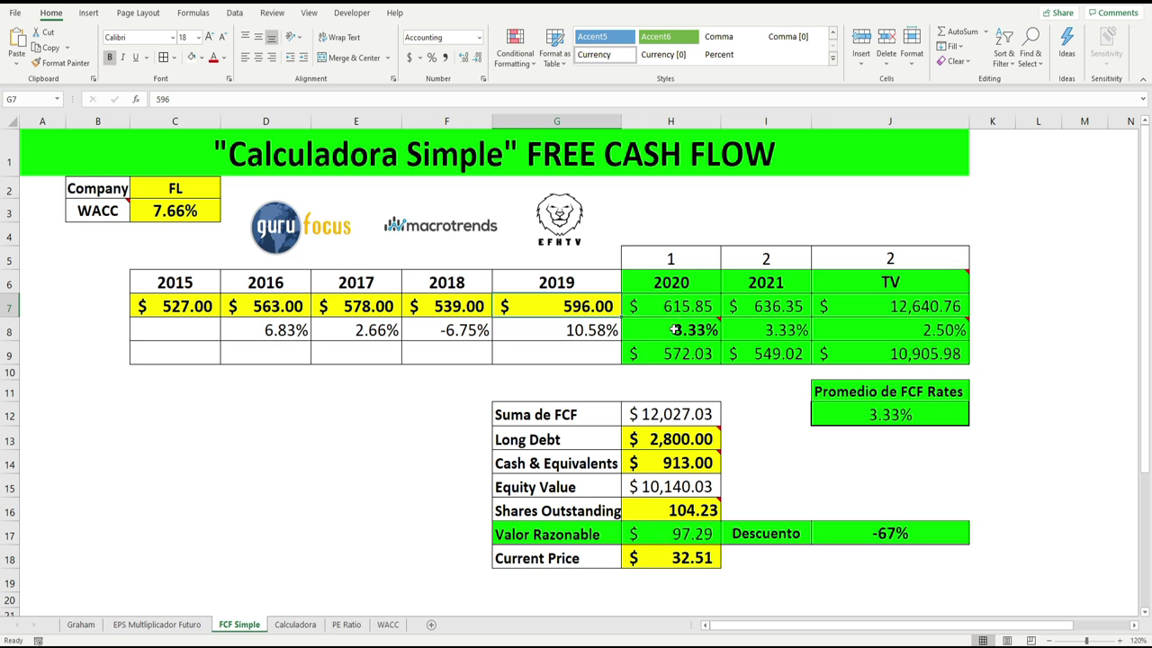
{"action": "mouse_move", "coordinate": [666, 330]}
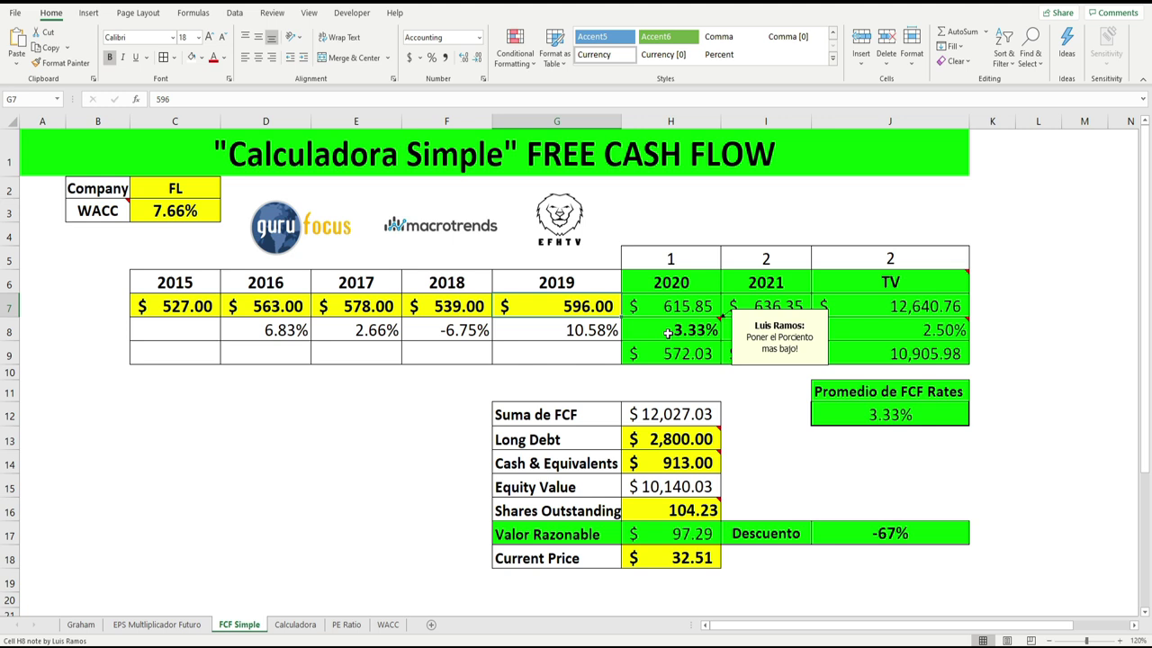
{"action": "left_click", "coordinate": [891, 416]}
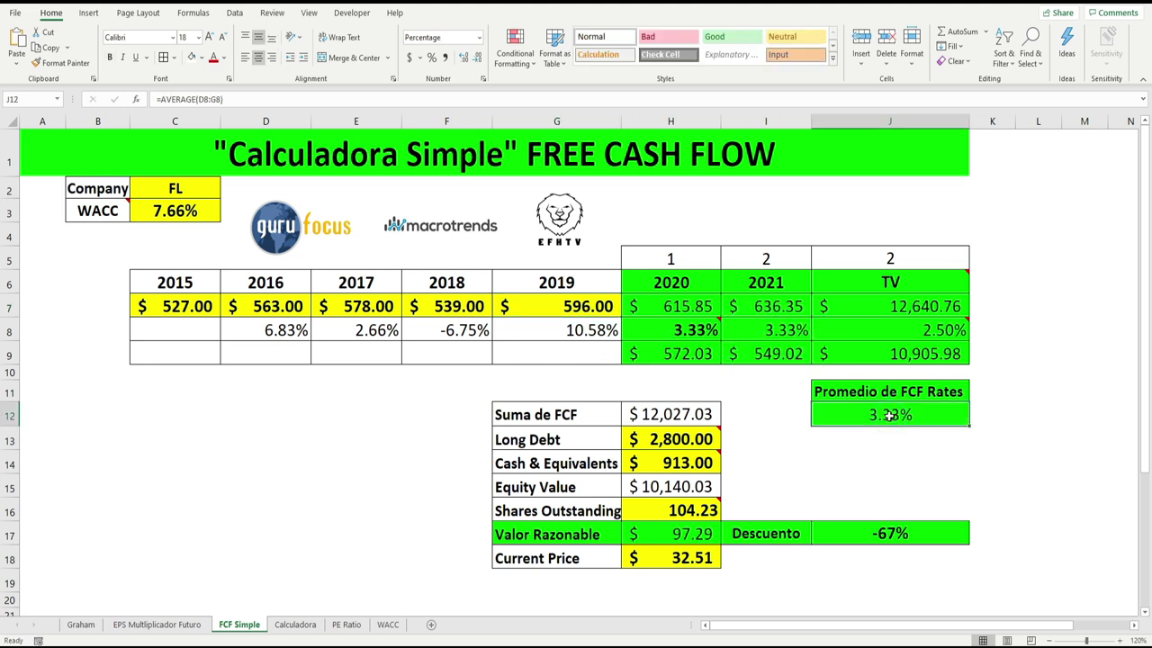
{"action": "left_click", "coordinate": [690, 325]}
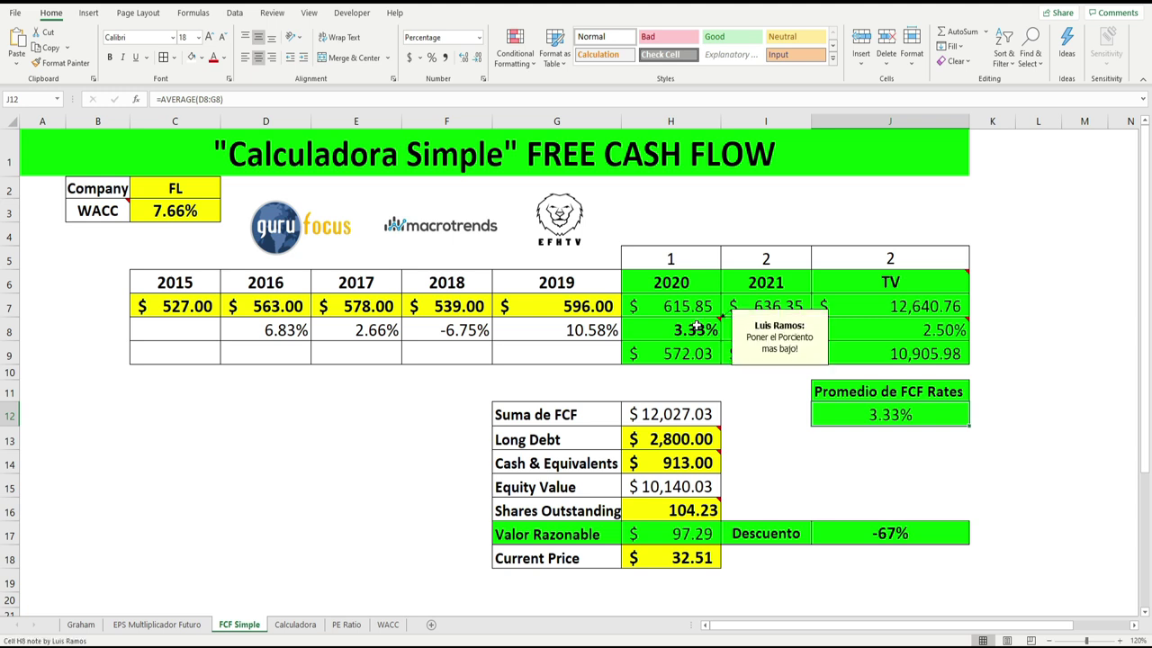
{"action": "left_click", "coordinate": [675, 533]}
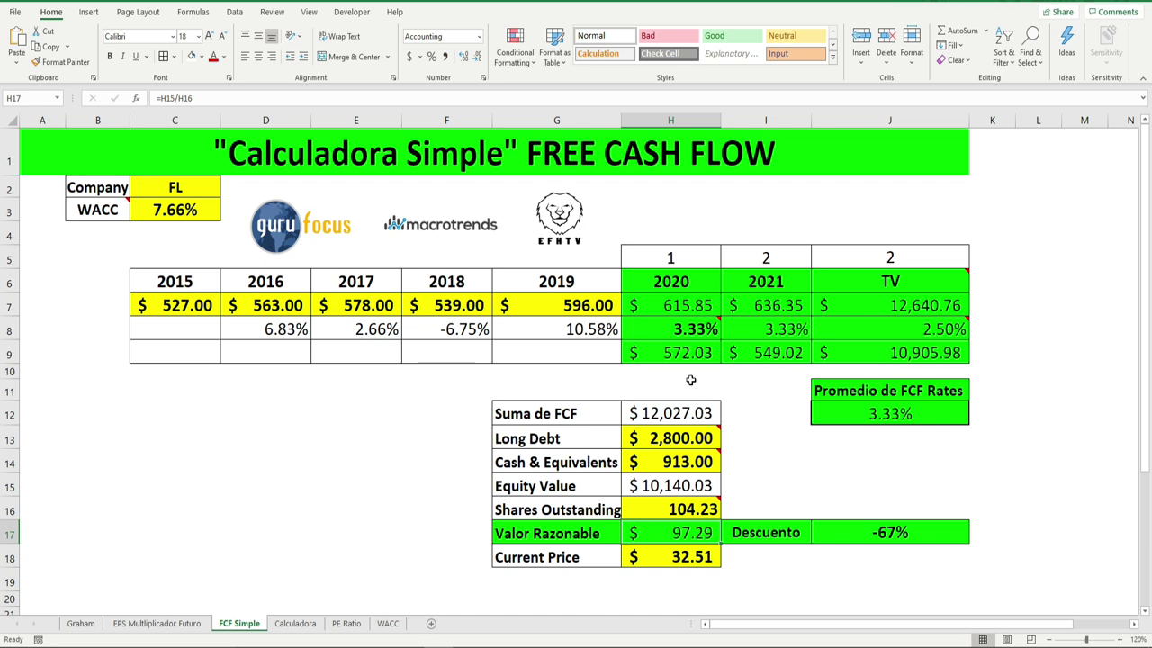
- Enter a conservative -10% as the 2020 growth rate in cell H8
{"action": "left_click", "coordinate": [657, 330]}
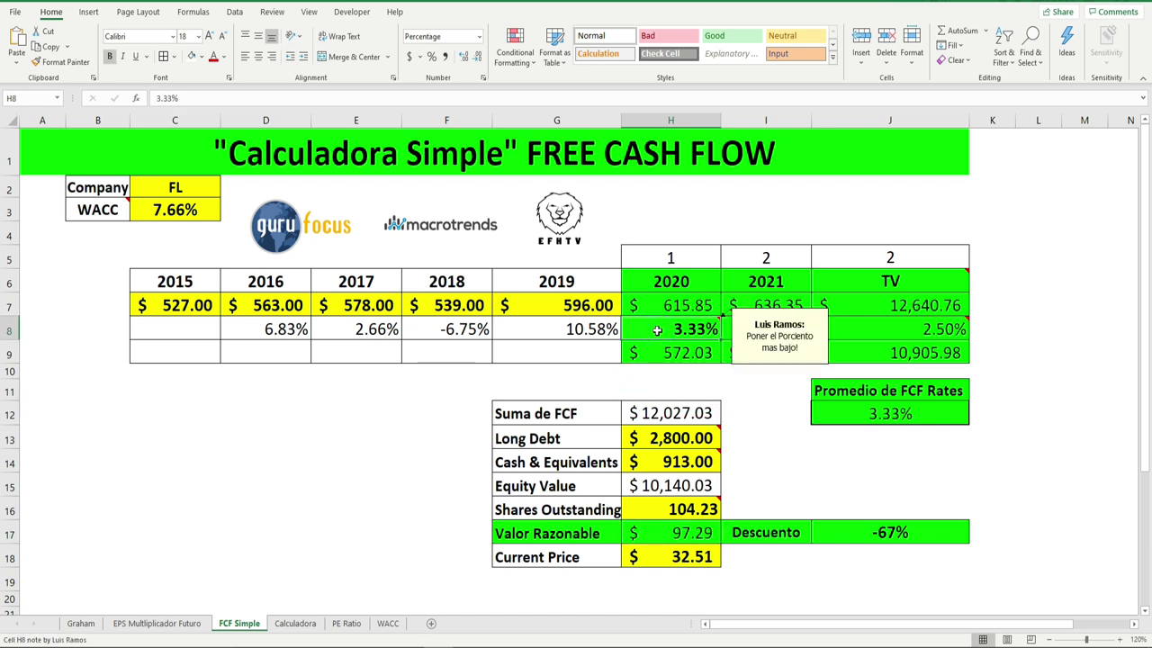
{"action": "type", "text": "-1%"}
{"action": "type", "text": "0"}
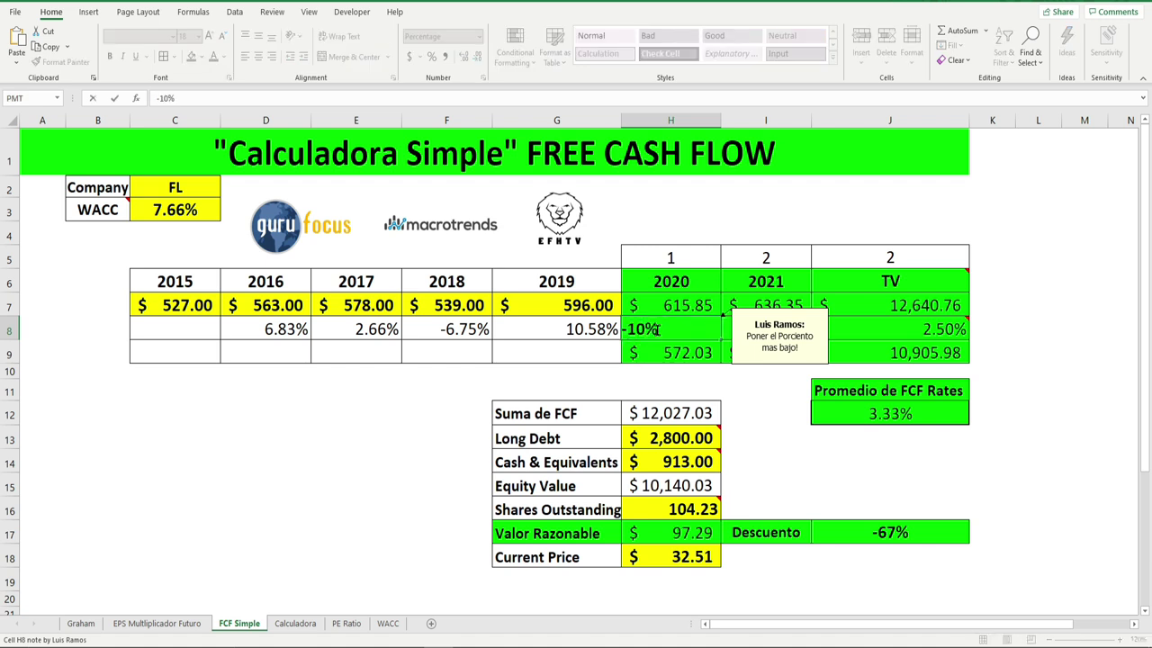
{"action": "key", "text": "Return"}
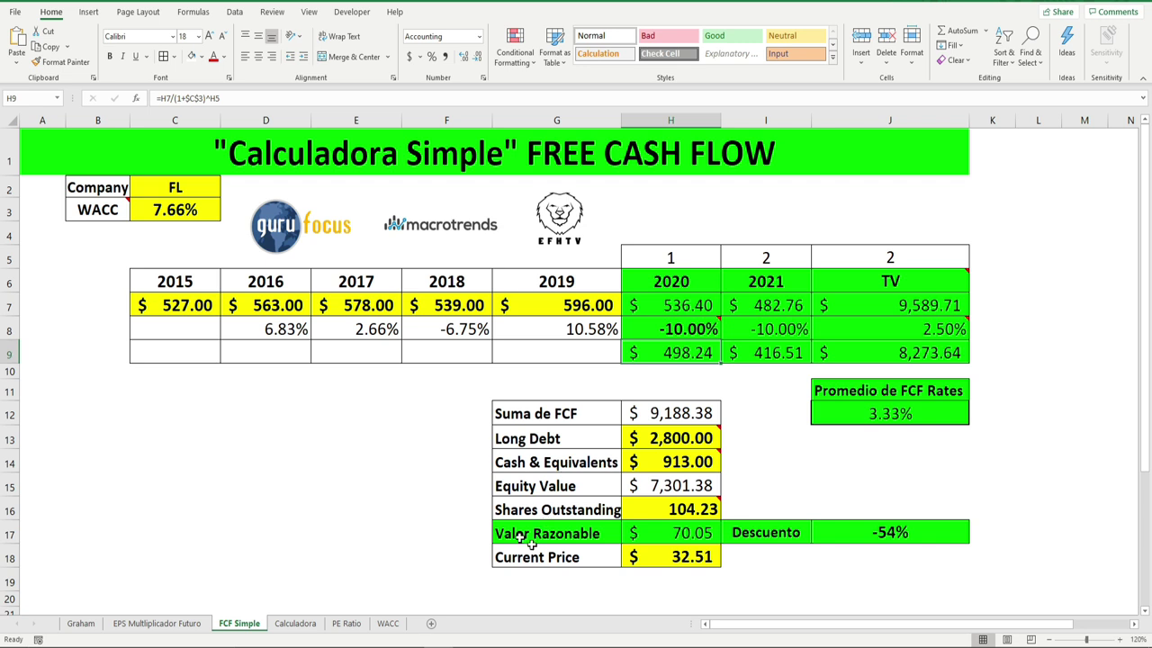
- Compare the Valor Razonable in H17 with the Current Price in H18 and examine the Descuento beside it
{"action": "left_click", "coordinate": [657, 525]}
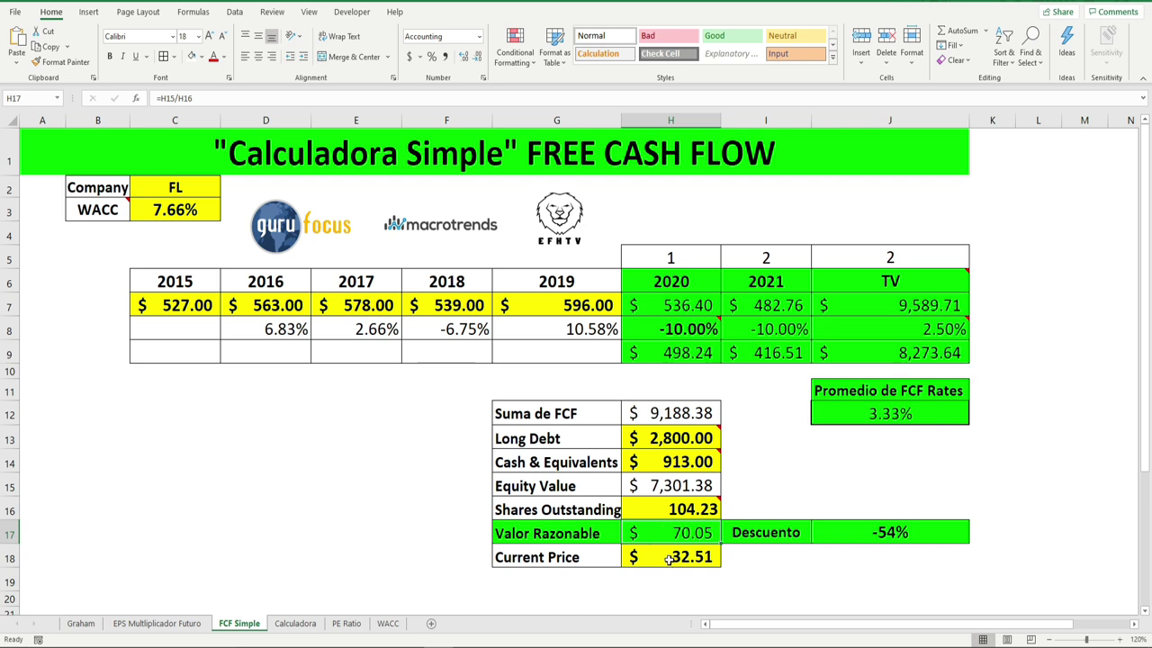
{"action": "left_click", "coordinate": [671, 558]}
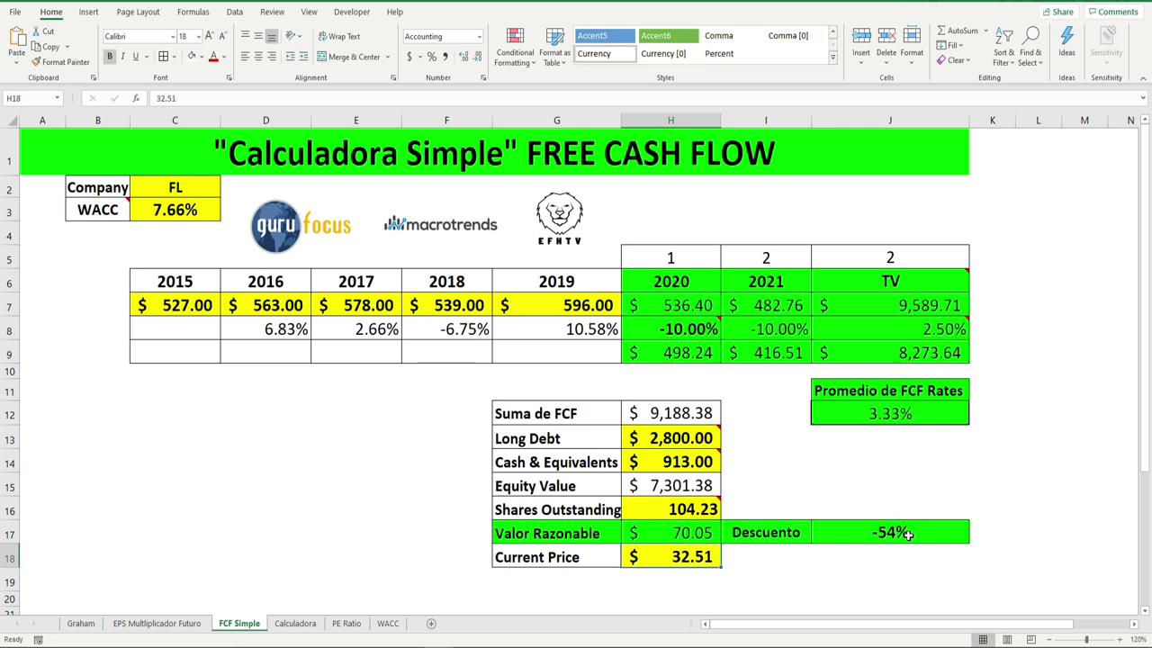
{"action": "left_click", "coordinate": [765, 532]}
{"action": "left_click", "coordinate": [677, 533]}
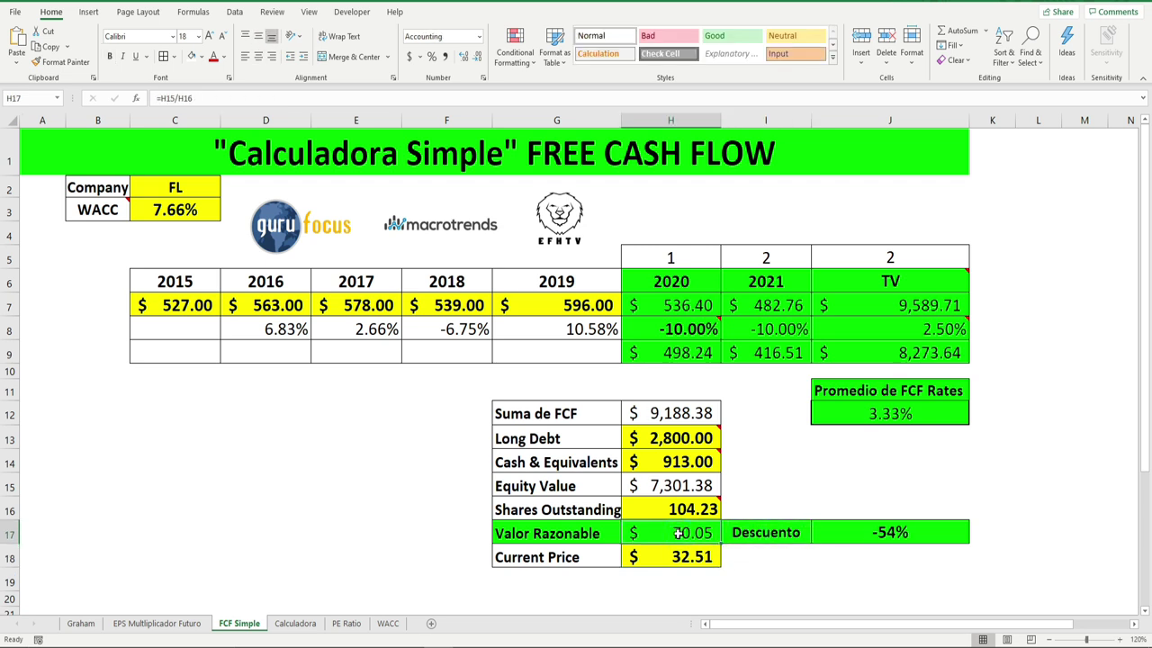